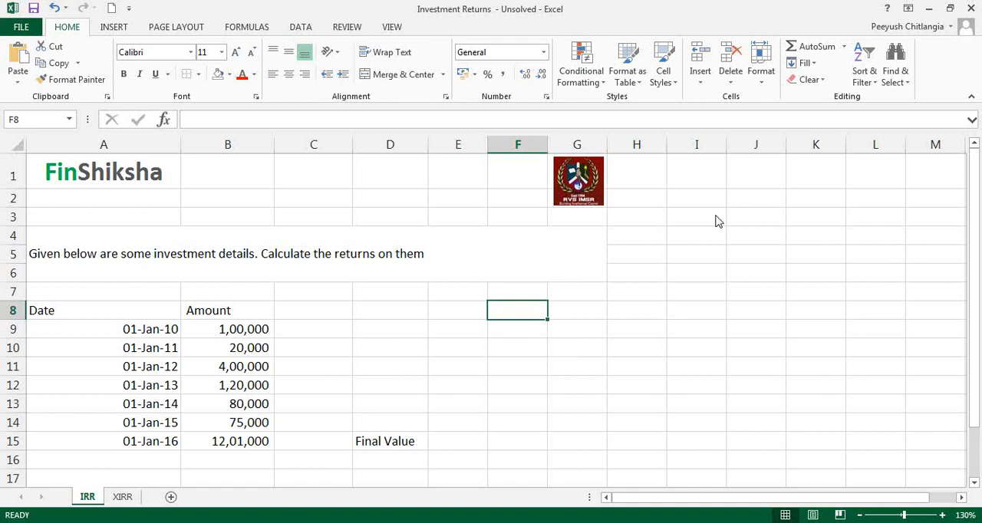
click(643, 256)
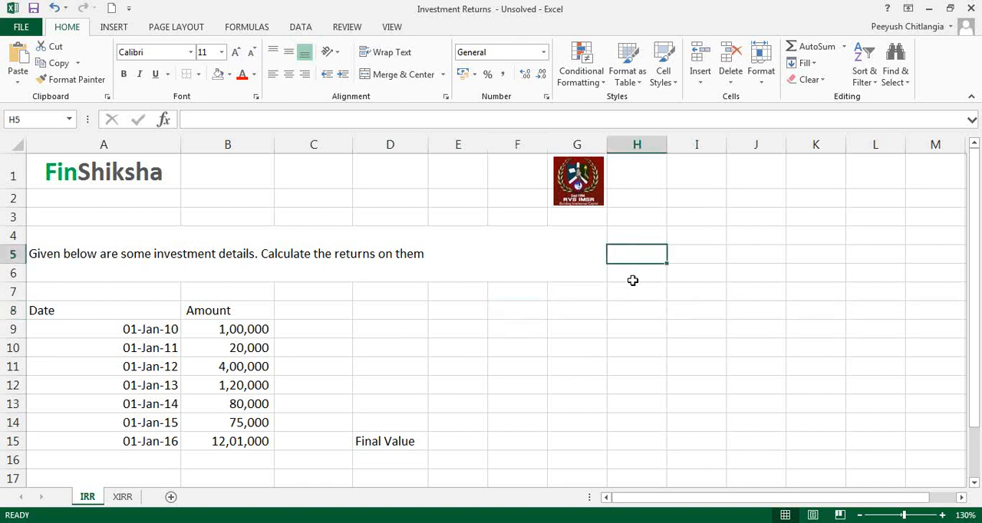
click(719, 200)
click(719, 235)
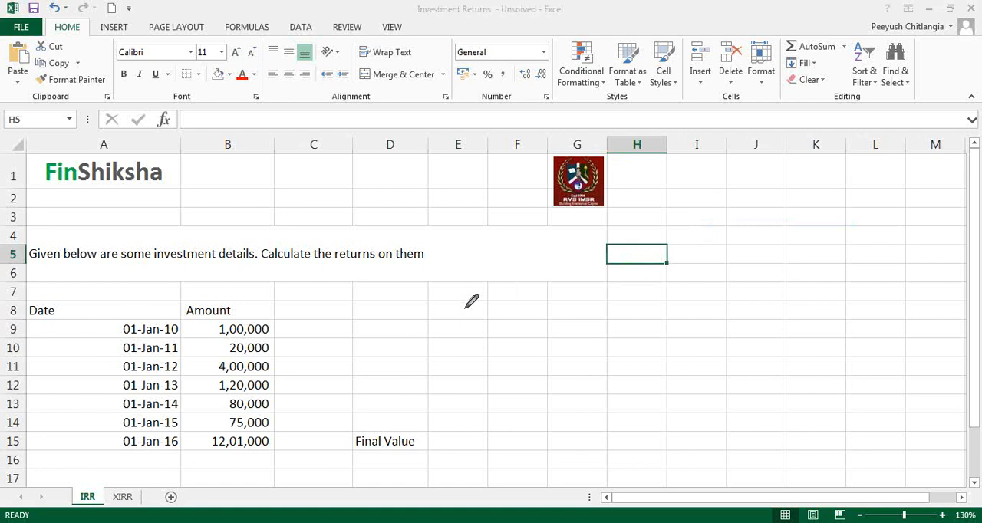
drag(275, 351, 288, 351)
drag(416, 292, 405, 292)
drag(281, 384, 283, 418)
drag(281, 426, 286, 426)
drag(89, 446, 109, 441)
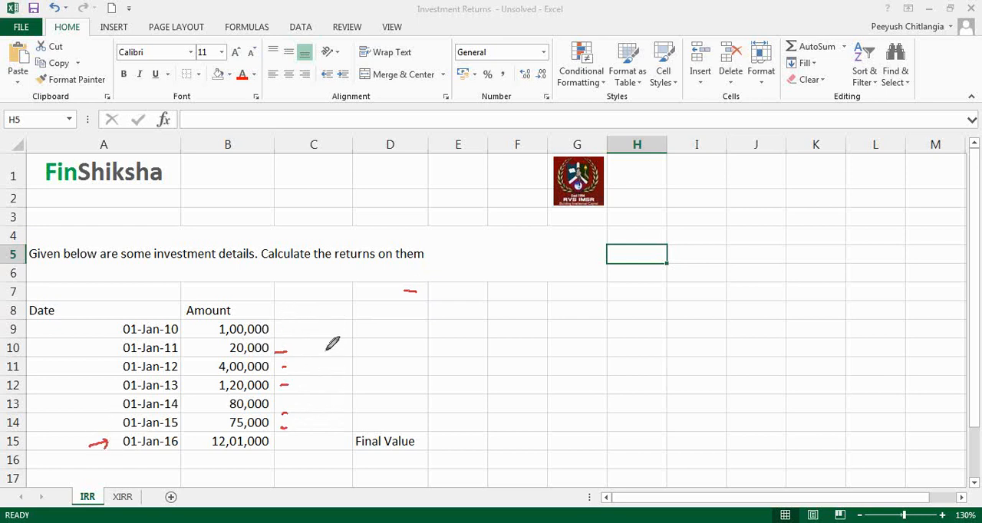
mouse_move(282, 312)
mouse_down()
mouse_move(280, 338)
mouse_move(300, 329)
mouse_up()
drag(295, 324, 295, 335)
mouse_move(301, 333)
mouse_down()
mouse_move(310, 326)
mouse_move(320, 345)
mouse_up()
drag(329, 304, 332, 313)
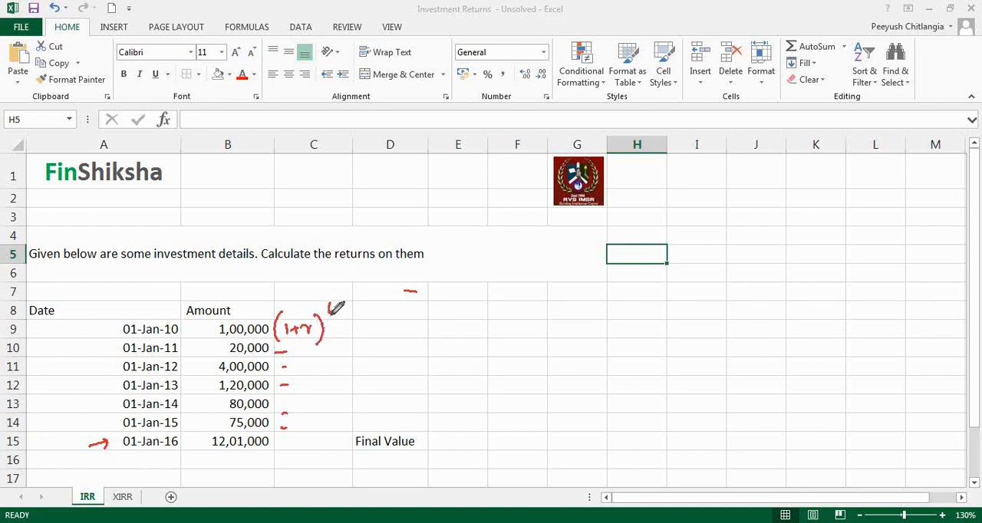
drag(284, 342, 282, 361)
mouse_move(290, 345)
mouse_down()
mouse_move(292, 354)
mouse_move(303, 350)
mouse_up()
mouse_move(306, 353)
mouse_down()
mouse_move(328, 351)
mouse_move(281, 380)
mouse_up()
mouse_move(290, 366)
mouse_down()
mouse_move(291, 374)
mouse_move(303, 369)
mouse_up()
drag(306, 373, 326, 370)
drag(301, 389, 305, 389)
click(297, 403)
click(297, 418)
click(297, 426)
click(296, 435)
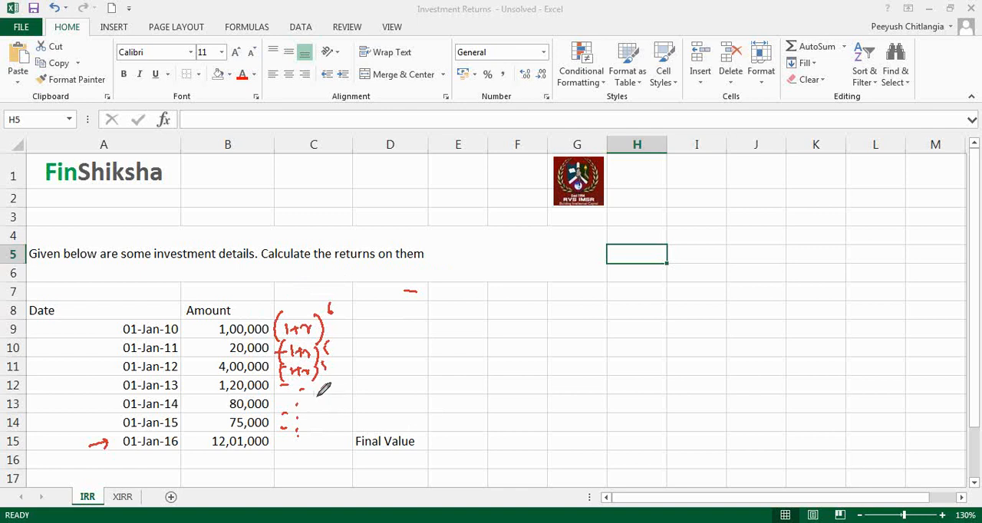
drag(306, 284, 307, 305)
drag(299, 296, 314, 295)
click(741, 288)
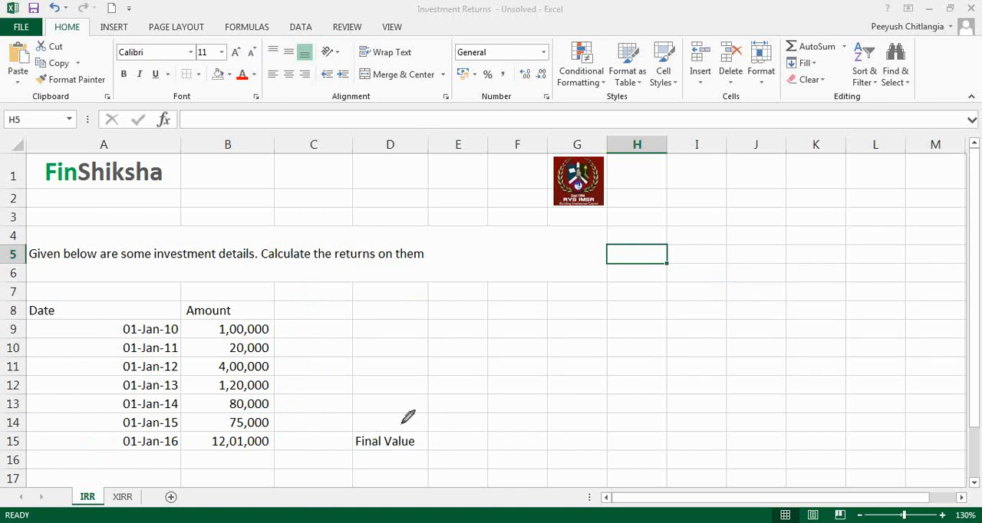
Review the investment dates in A9:A15, the yearly amounts in B9:B14 and the final value in B15.
click(326, 439)
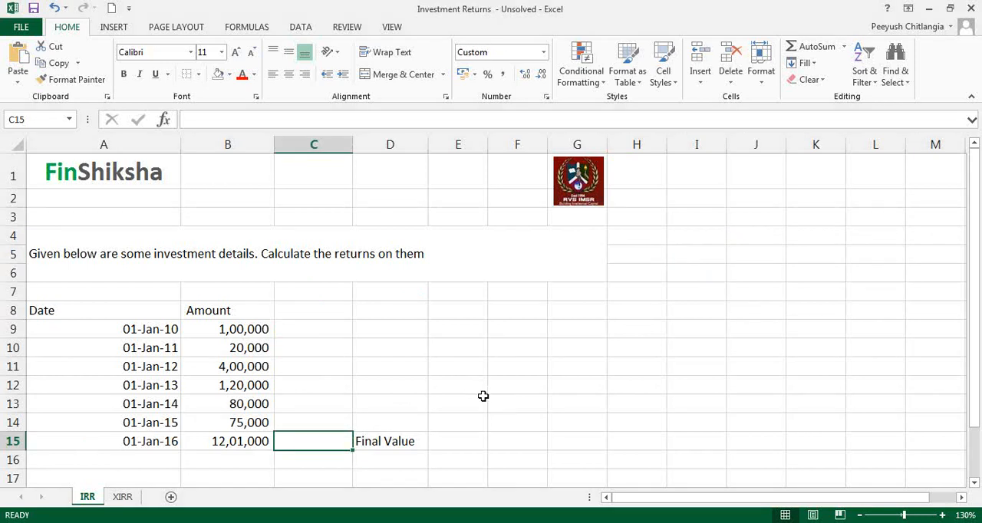
drag(175, 330, 166, 443)
click(261, 441)
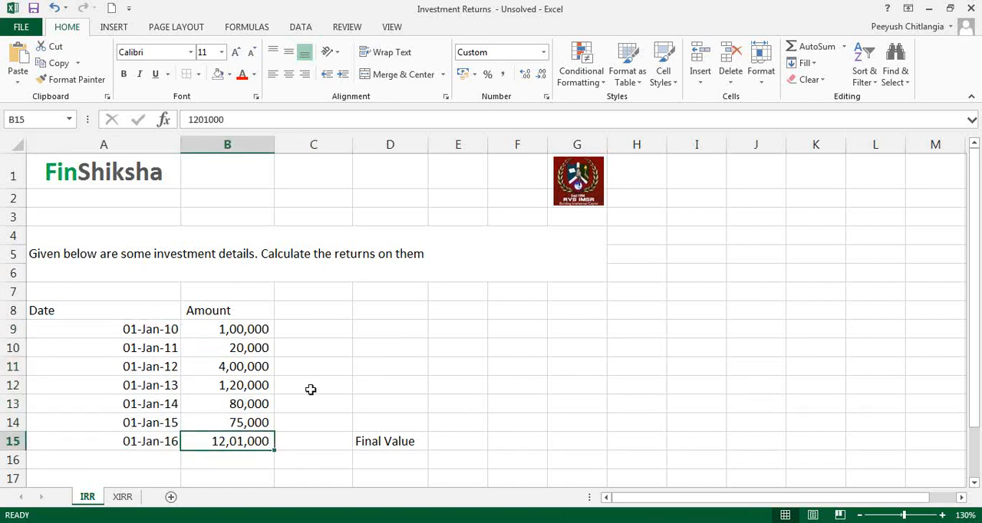
drag(245, 329, 254, 424)
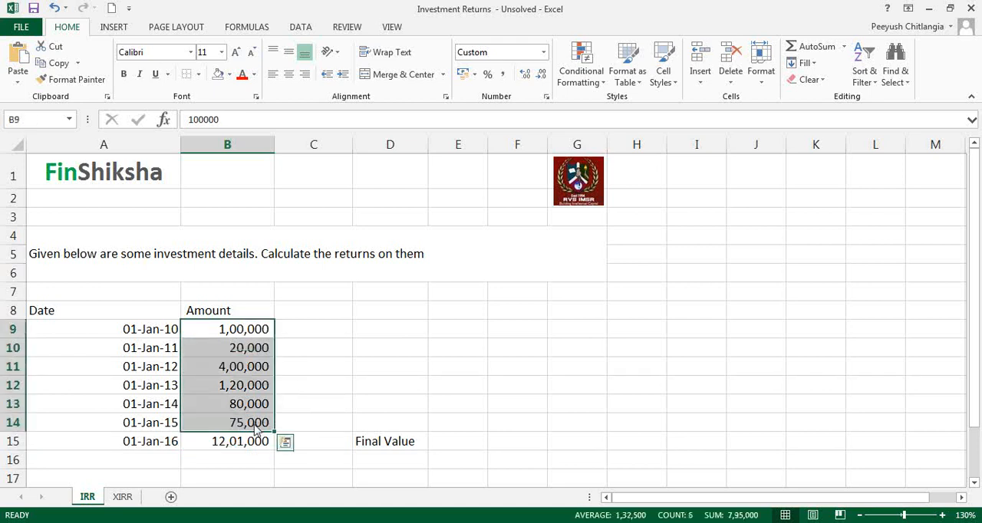
click(254, 330)
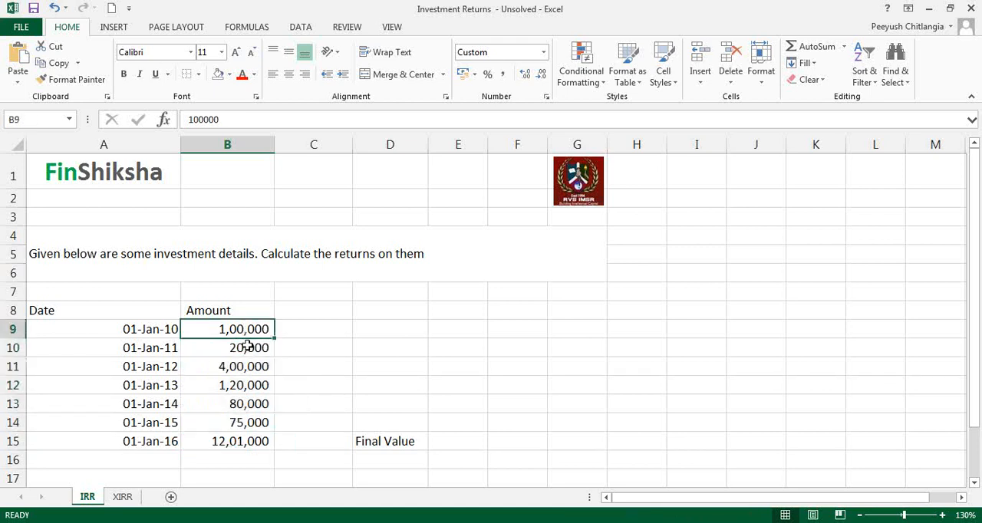
click(246, 346)
click(248, 366)
click(251, 386)
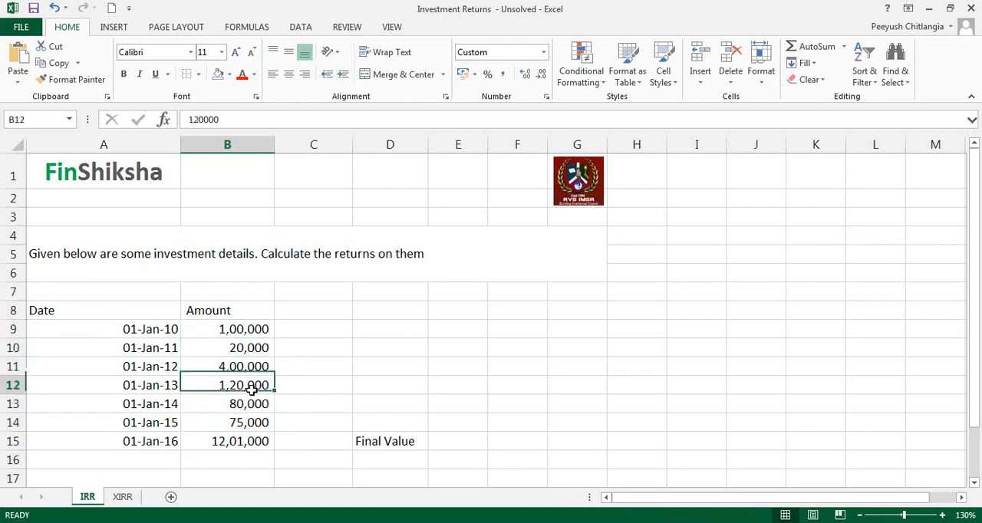
click(258, 405)
click(262, 424)
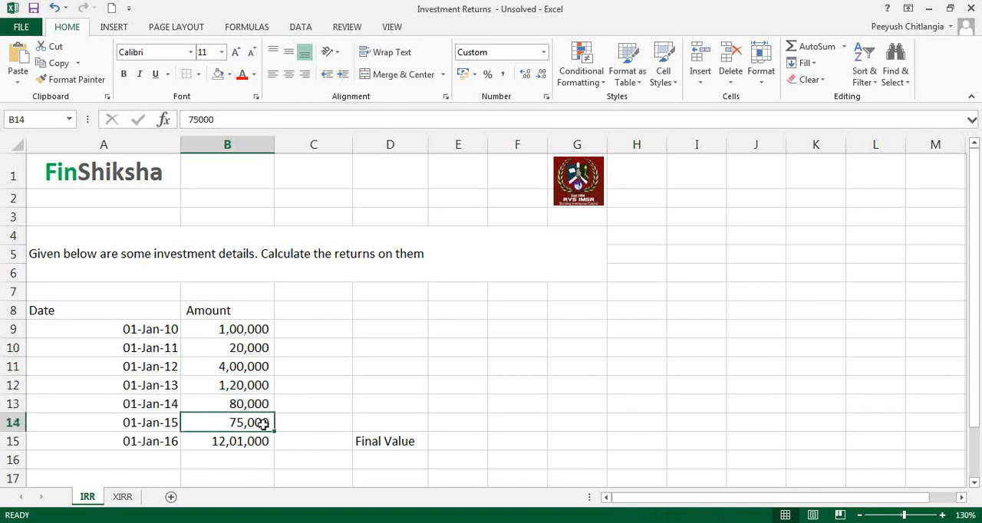
drag(257, 442, 386, 440)
click(386, 441)
click(227, 441)
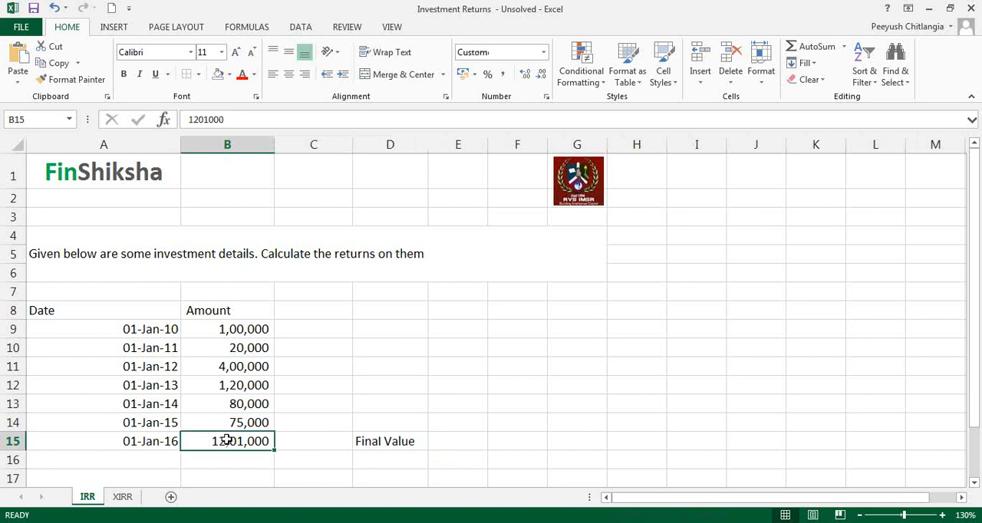
Build a cash flow column with =-B15 in C15 and =B9 in C9 filled down to C14.
click(300, 447)
text(=-B15)
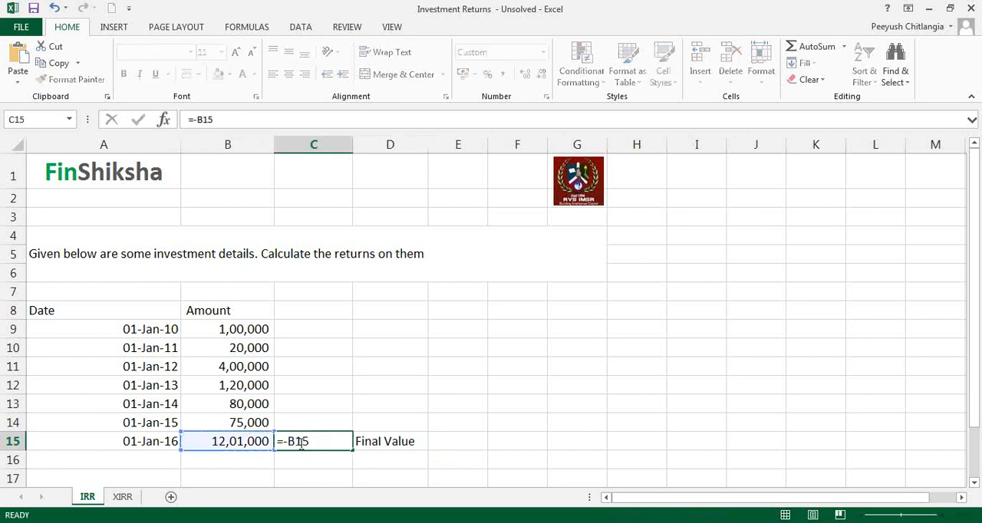
key(Return)
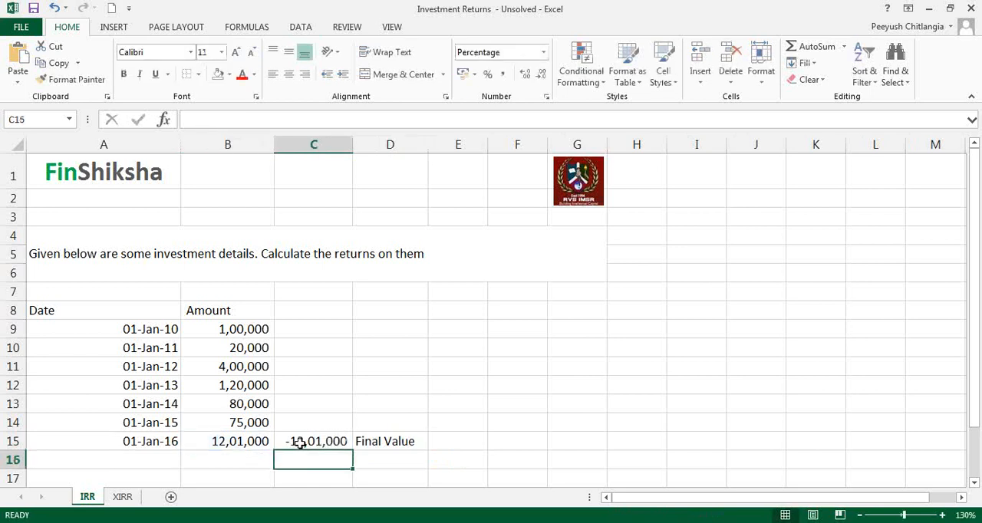
click(327, 330)
text(=)
key(Left)
key(ctrl+Return)
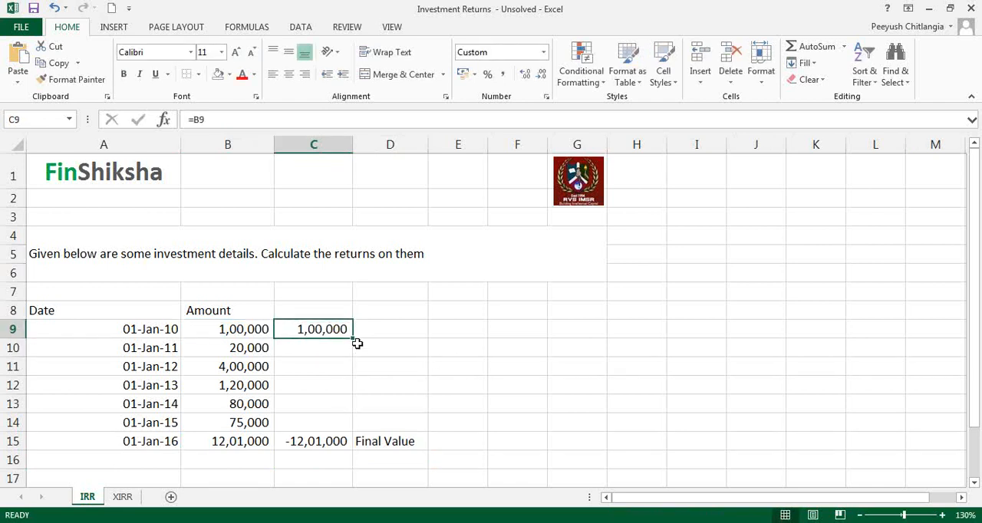
drag(358, 345, 350, 428)
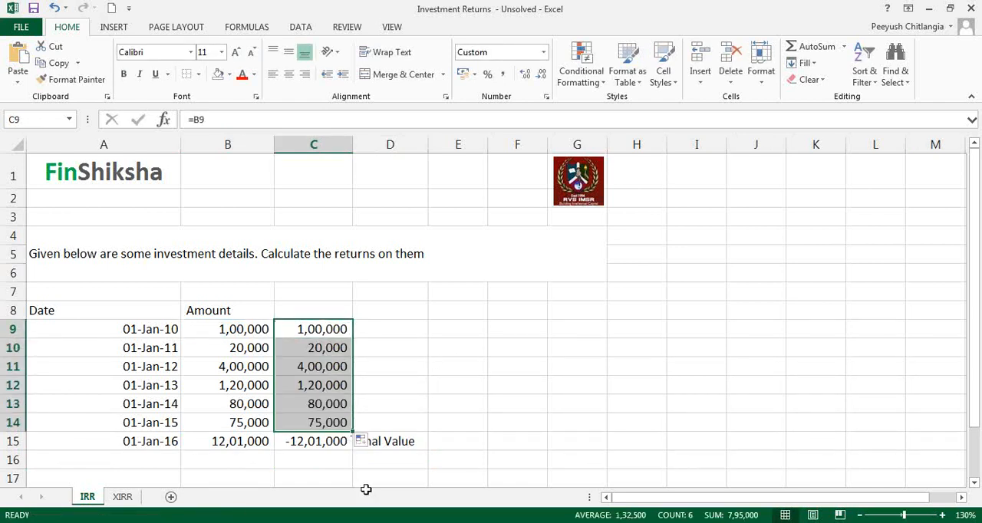
Calculate the internal rate of return of C9:C15 in E13 with IRR and show it with two decimals.
click(445, 401)
text(=irr)
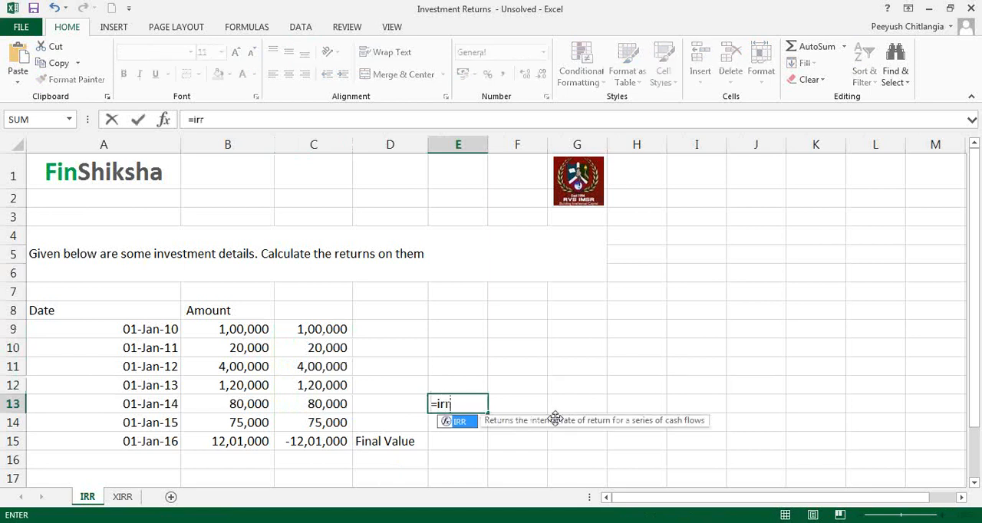
text(()
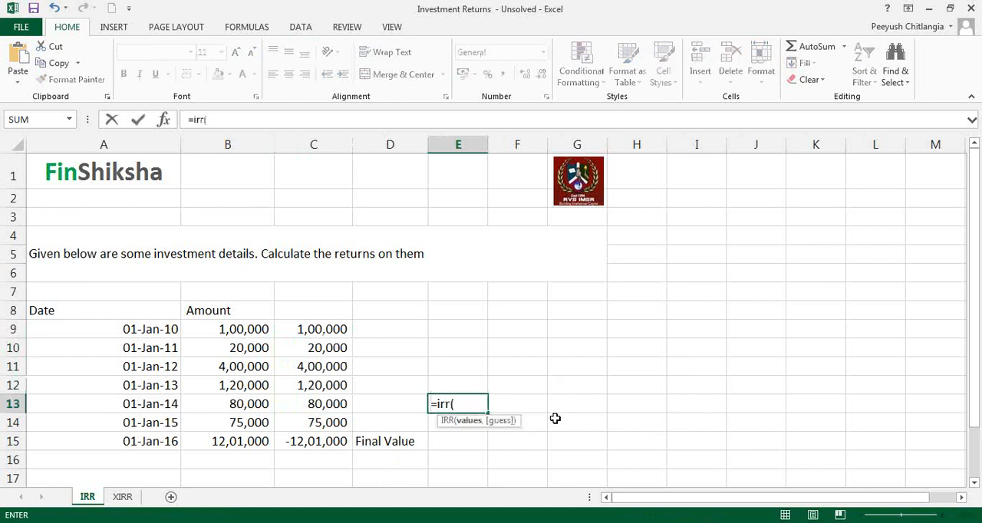
drag(329, 440, 319, 330)
text())
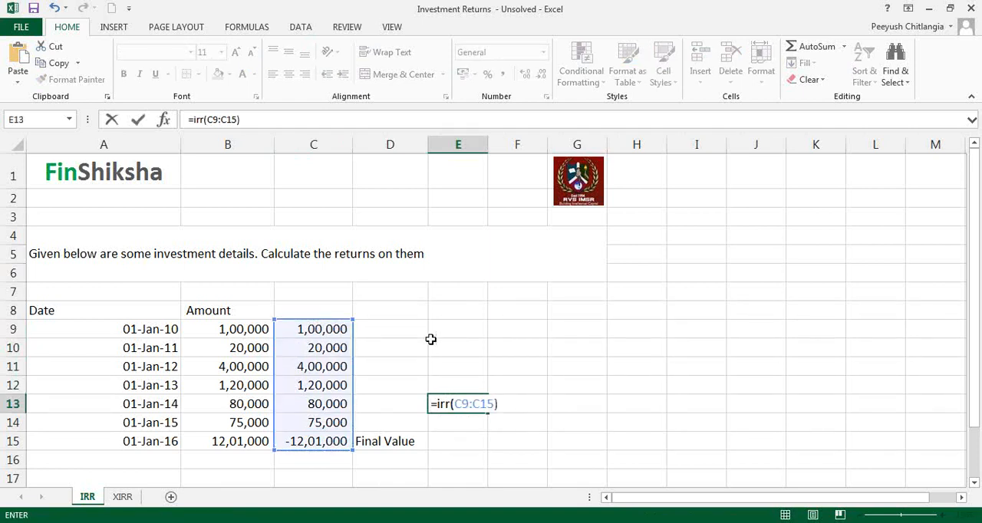
key(Return)
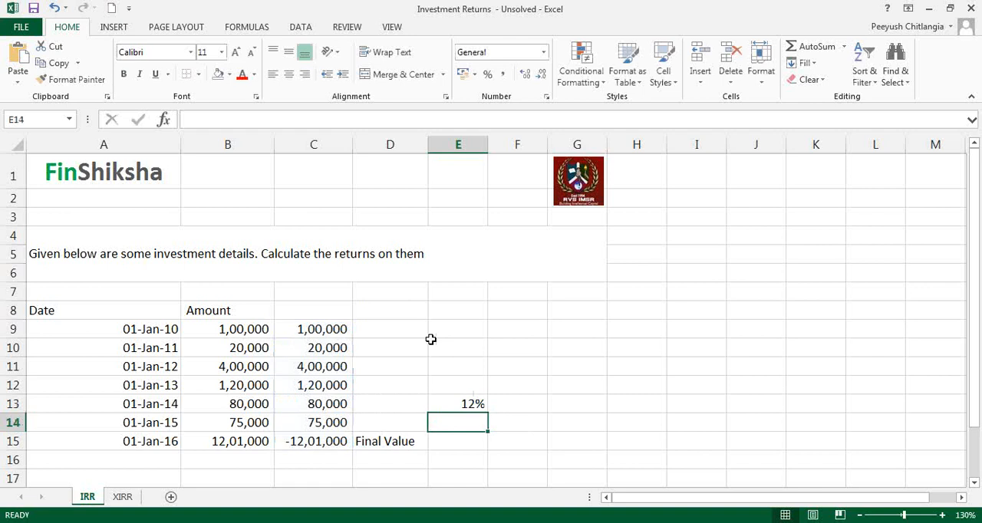
click(475, 405)
click(525, 73)
click(525, 73)
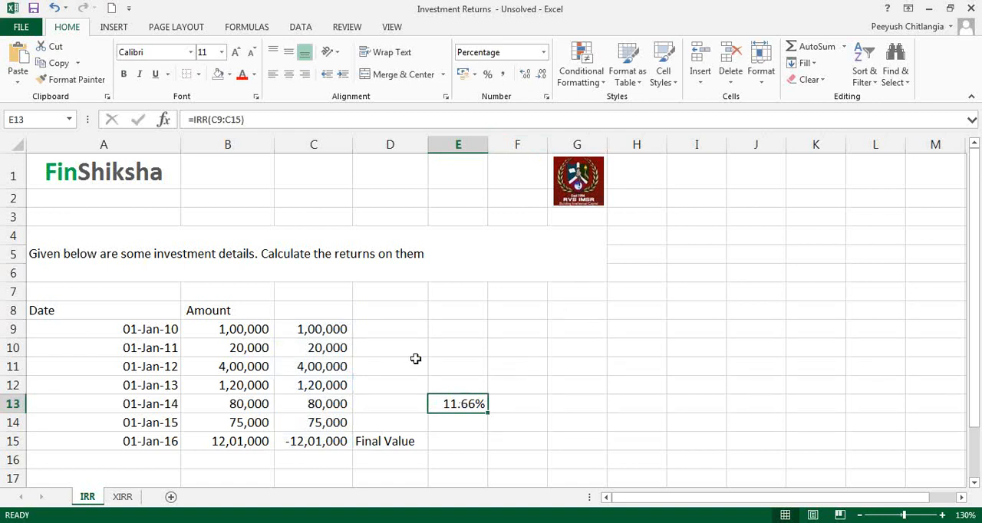
click(337, 326)
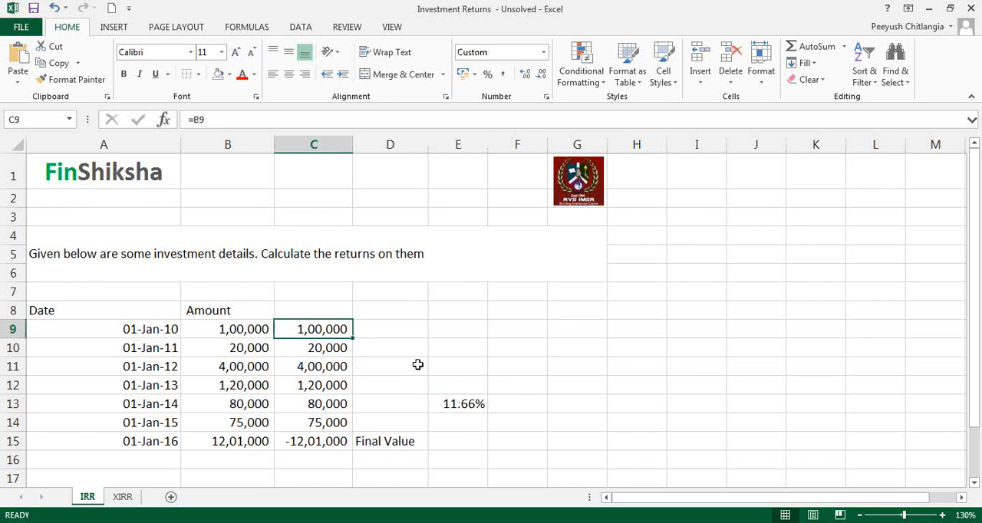
click(414, 441)
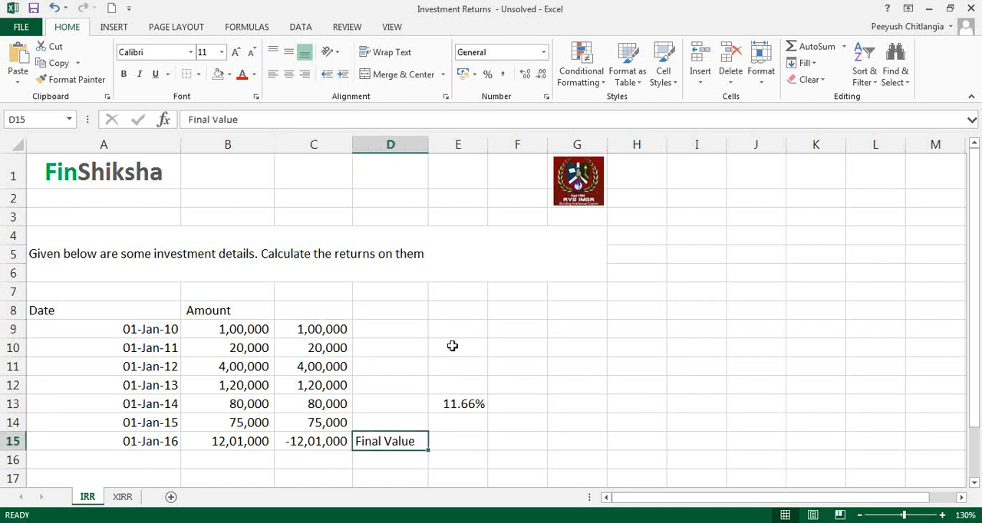
Compute the first investment's future value in F9 with the formula =B9*(1+$E$13)^6.
click(513, 329)
key(F2)
text(=)
key(Left)
key(Left)
key(Left)
key(Left)
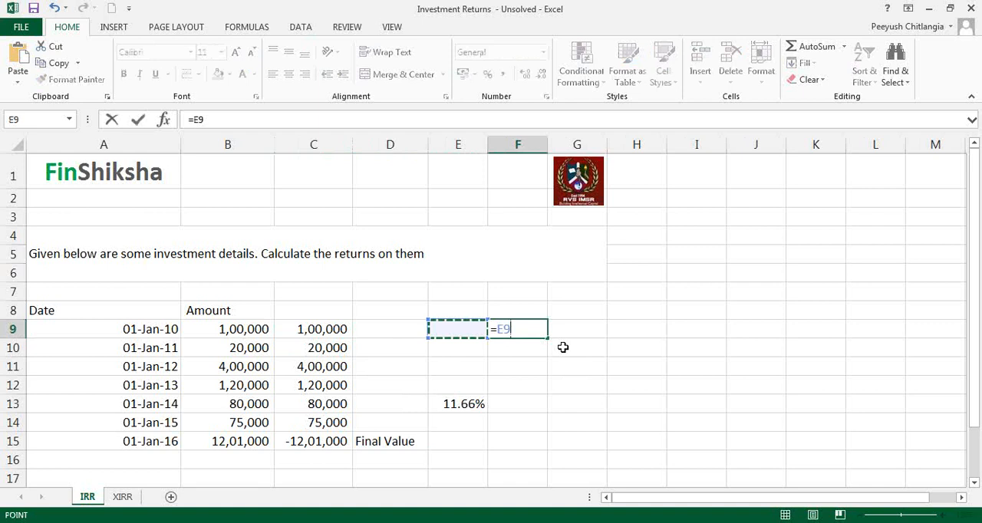
text(*)
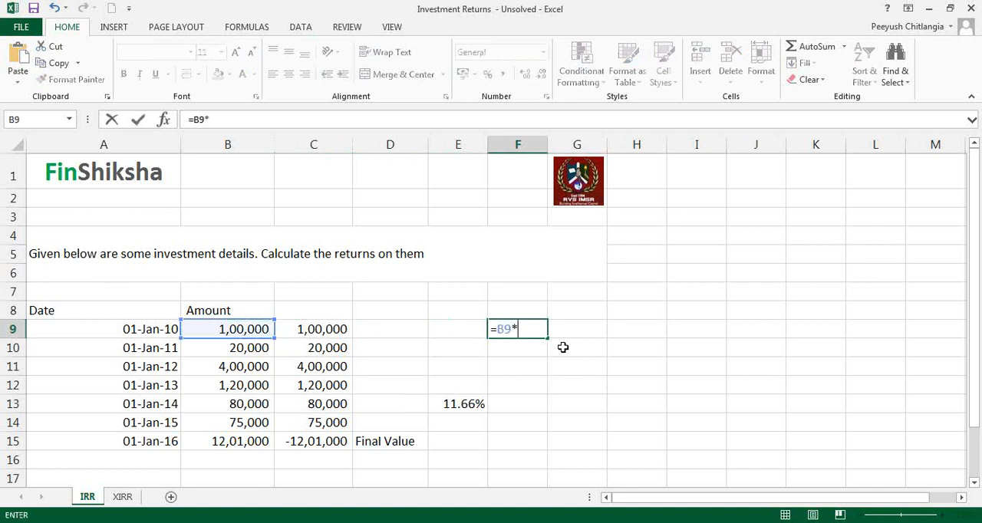
text((1+)
key(Down)
key(Down)
key(Down)
key(Down)
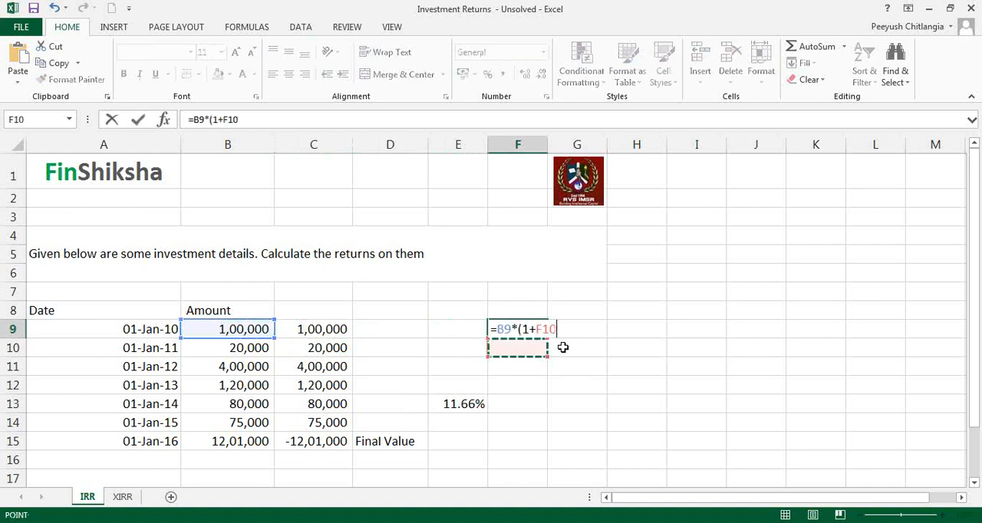
key(Left)
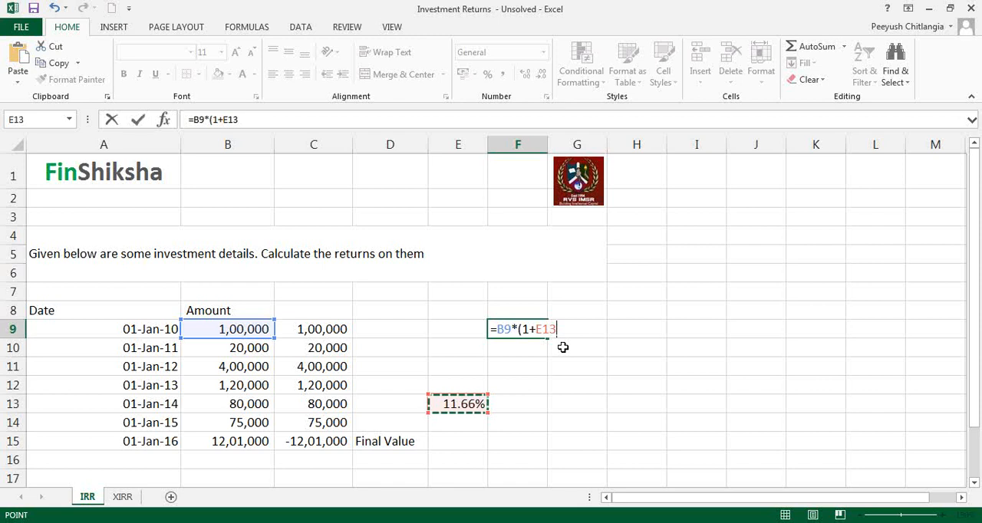
key(F4)
text()^6)
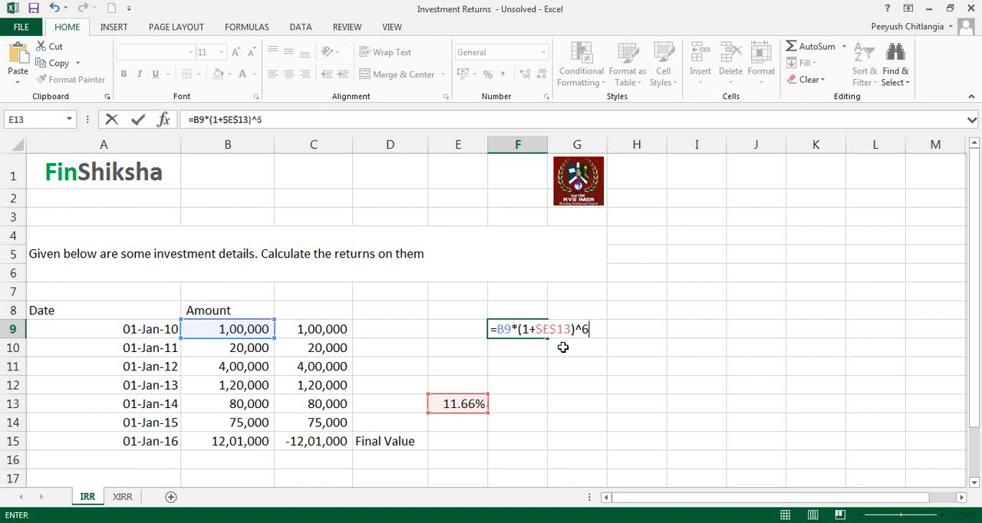
key(Return)
text(=)
key(Left)
key(Left)
key(Left)
key(Left)
key(Escape)
Copy the F9 formula down to F14 and set the exponent in F10 to 5.
key(Up)
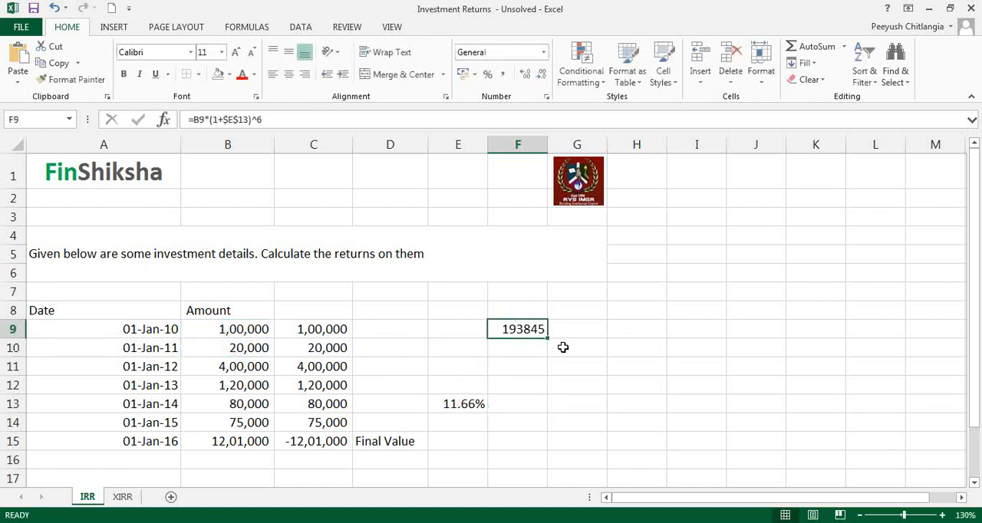
drag(549, 341, 547, 430)
click(527, 346)
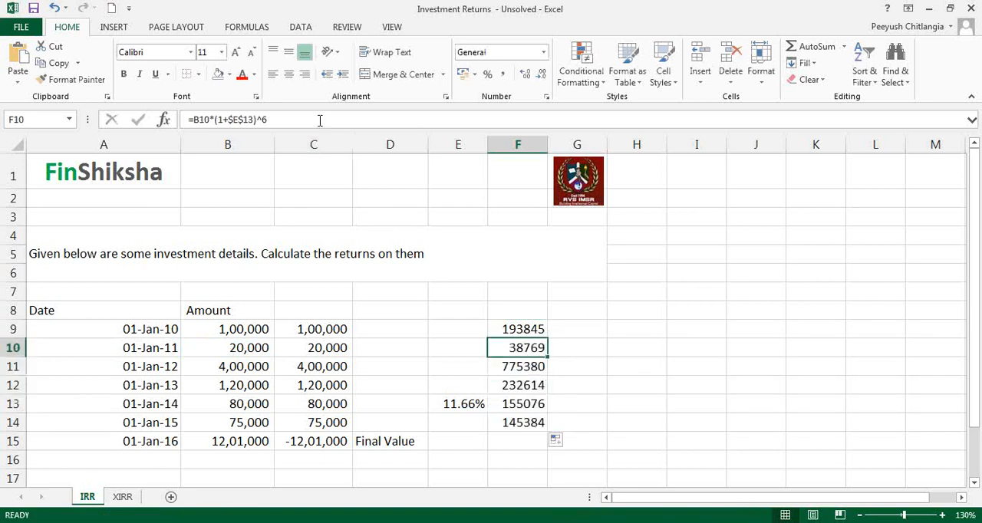
click(373, 120)
text(5)
key(Return)
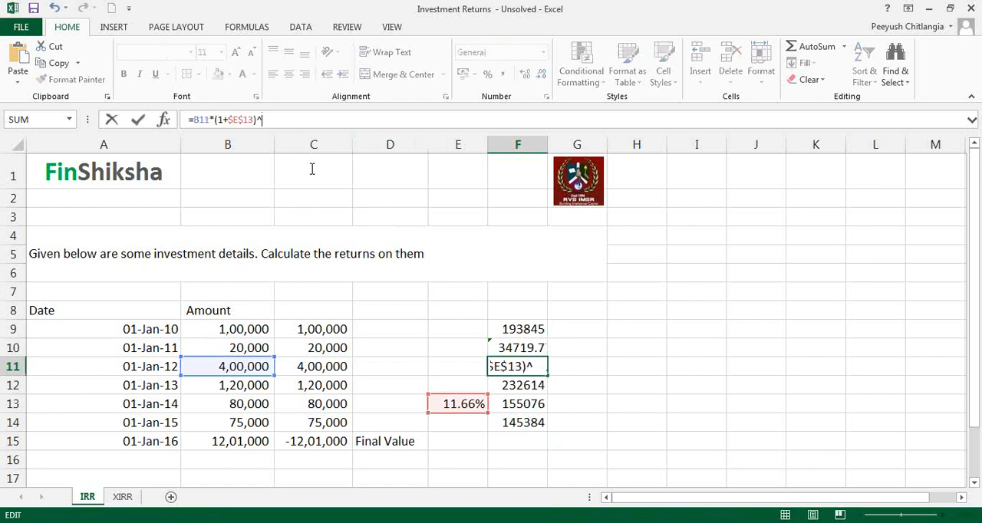
Set the compounding exponent to 4 in F11 and to 3 in F12.
key(Return)
key(F2)
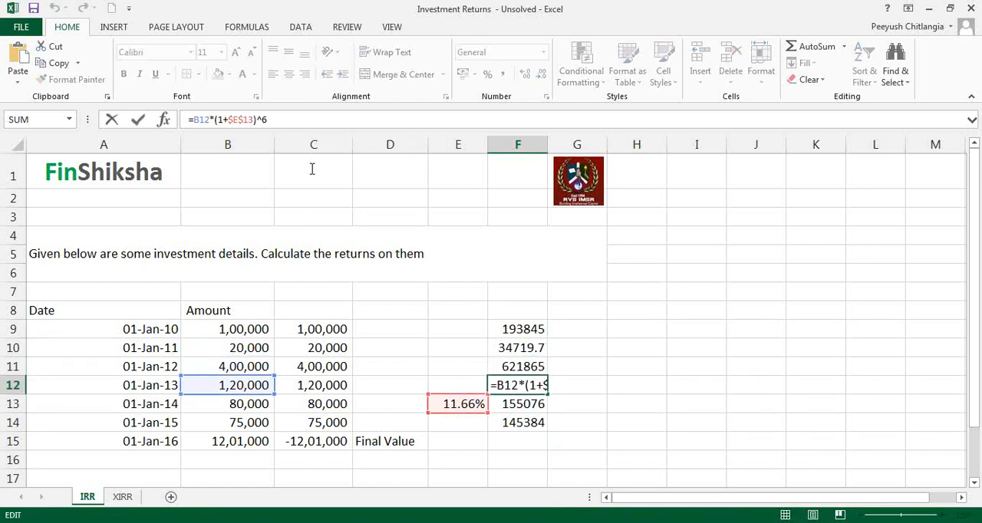
key(BackSpace)
text(4)
text(3)
key(Return)
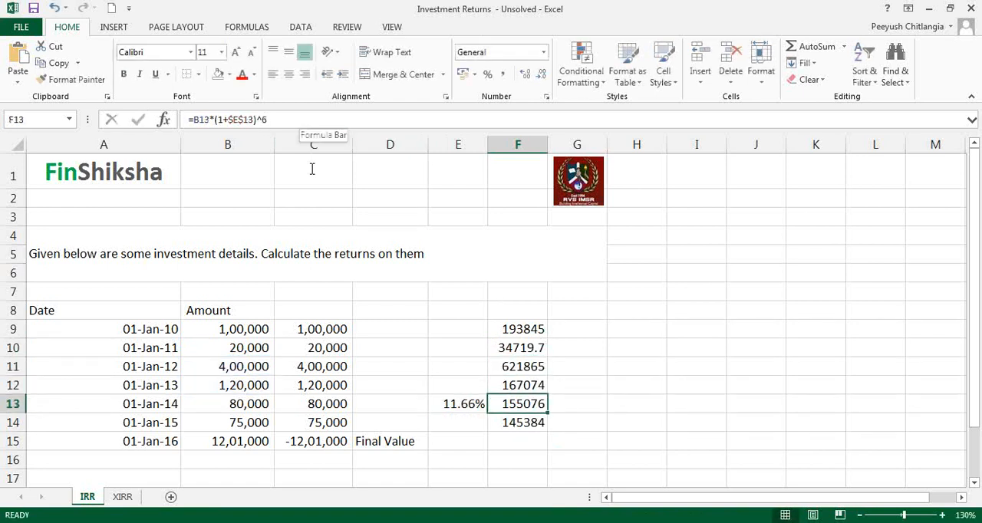
Set the compounding exponent to 2 in F13 and to 1 in F14.
key(F2)
key(BackSpace)
text(2)
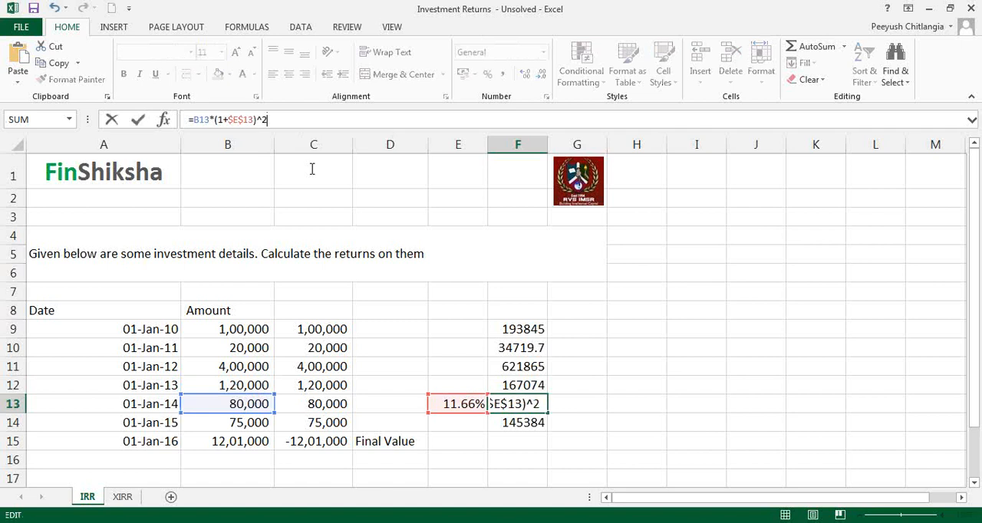
key(Return)
key(F2)
key(BackSpace)
text(14*(1+$E$13)^1)
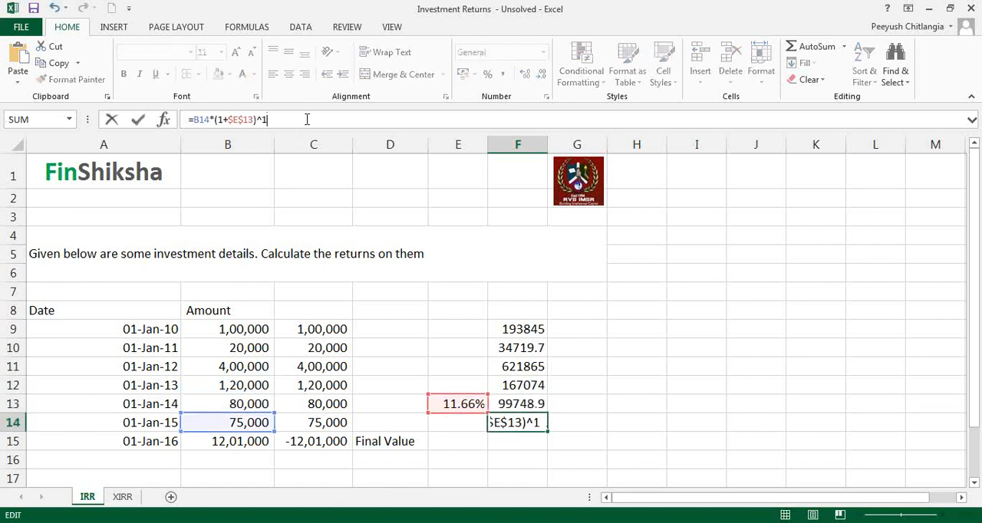
key(Return)
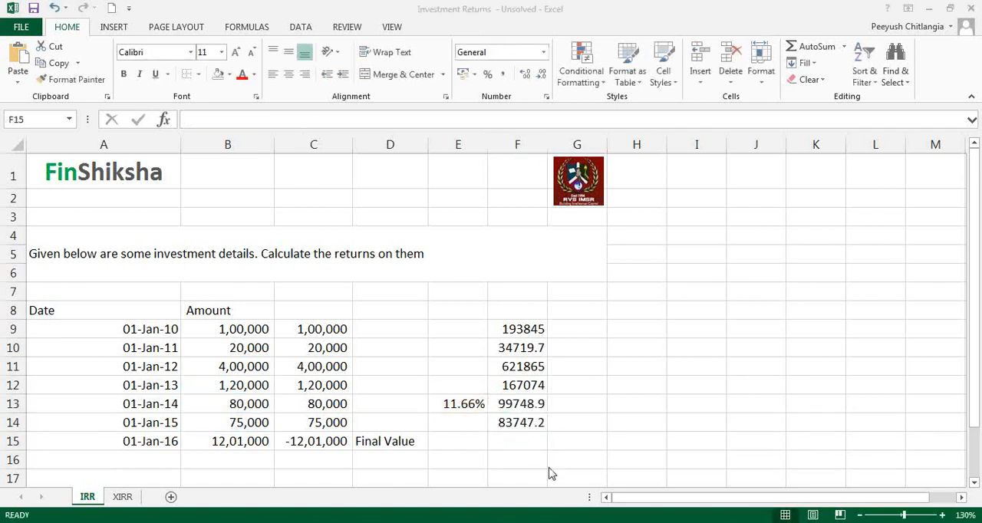
Format the future values in F9:F14 with thousands separators and no decimals.
drag(517, 332, 528, 424)
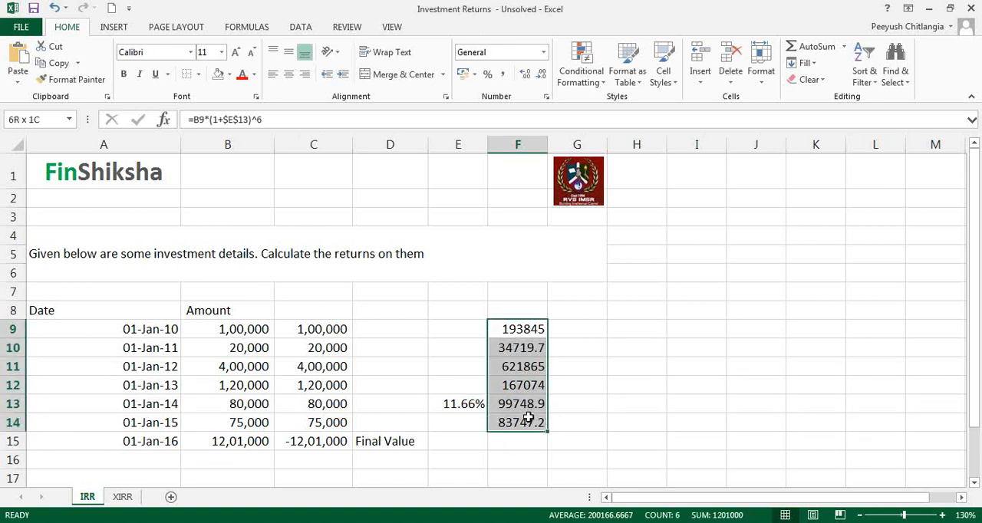
click(504, 74)
click(541, 75)
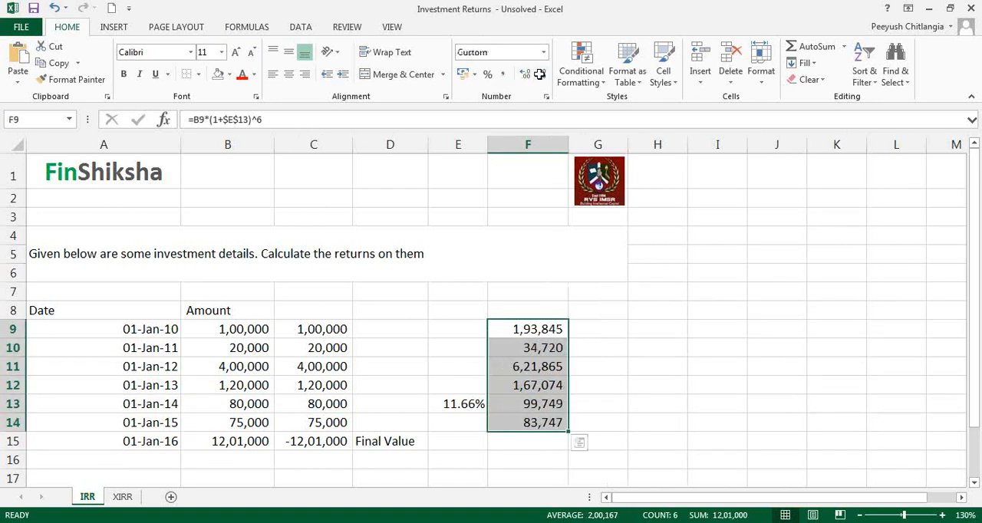
click(541, 75)
Total the future values in F15 with the formula =SUM(F9:F14).
click(543, 445)
key(alt+equal)
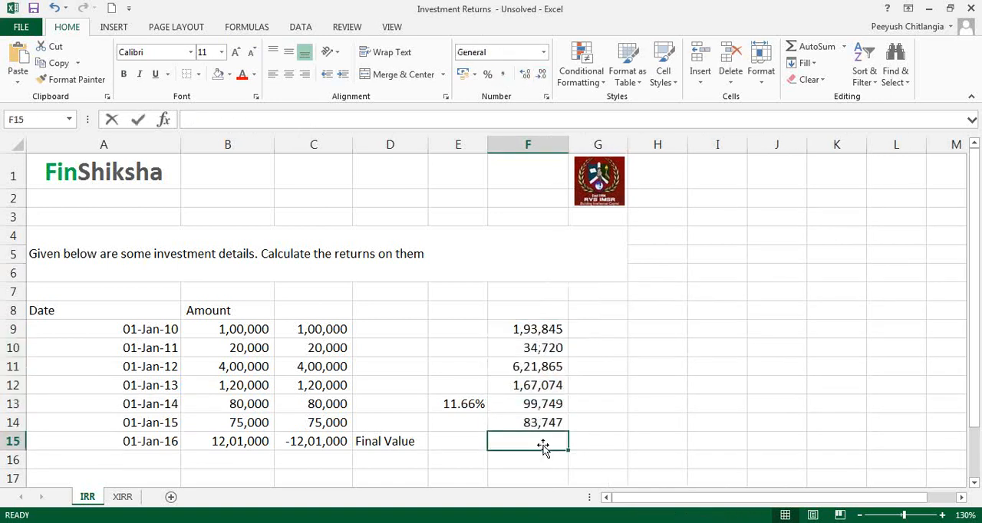
key(Return)
click(543, 444)
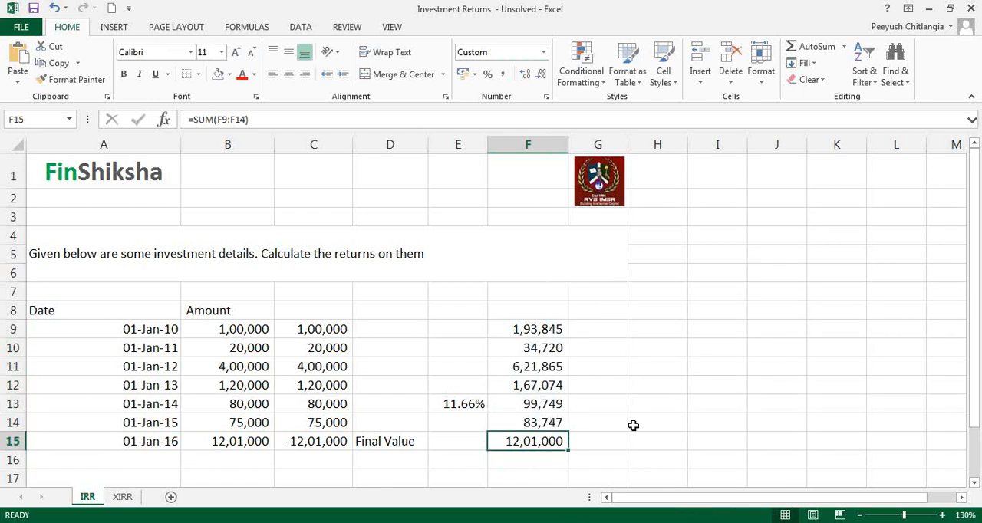
Clear the future values and their total from F9:F15.
click(474, 405)
click(535, 328)
drag(534, 328, 533, 444)
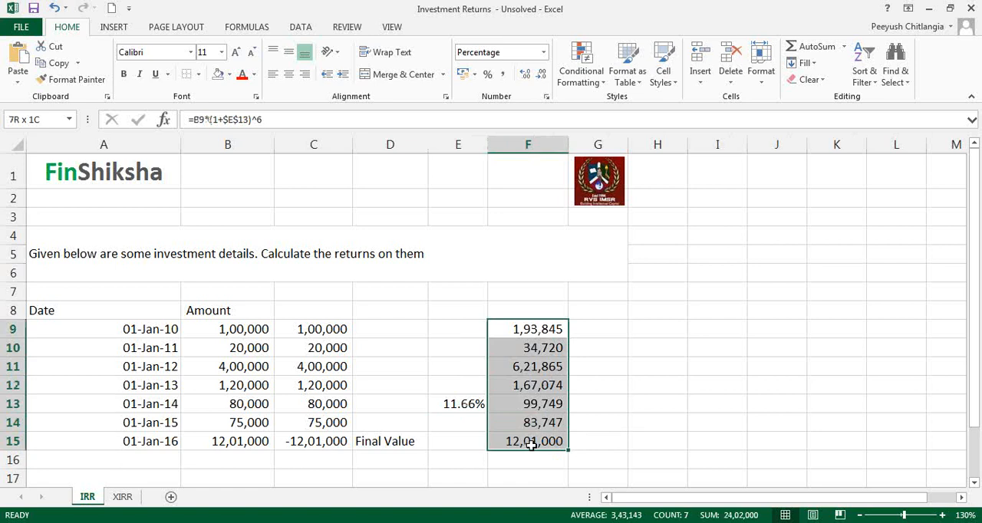
key(ctrl+d)
key(Delete)
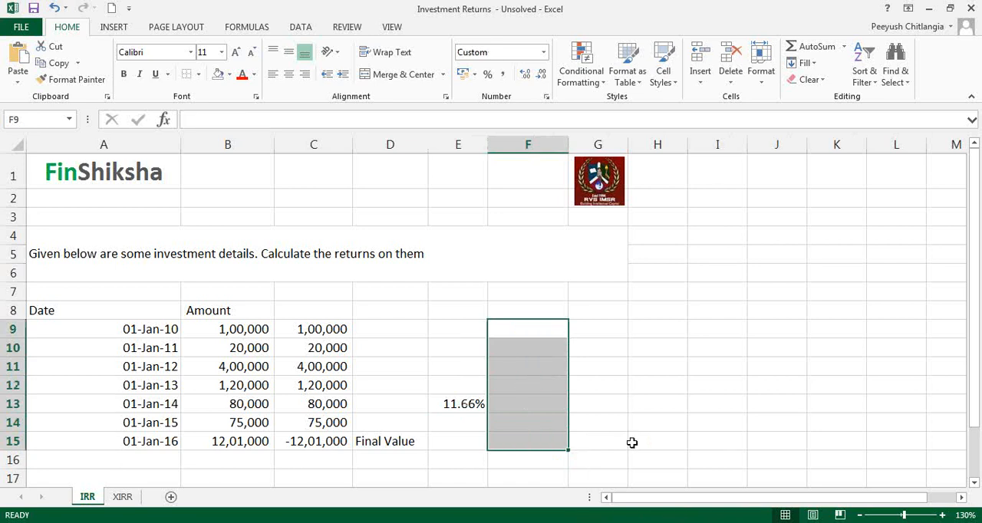
click(530, 332)
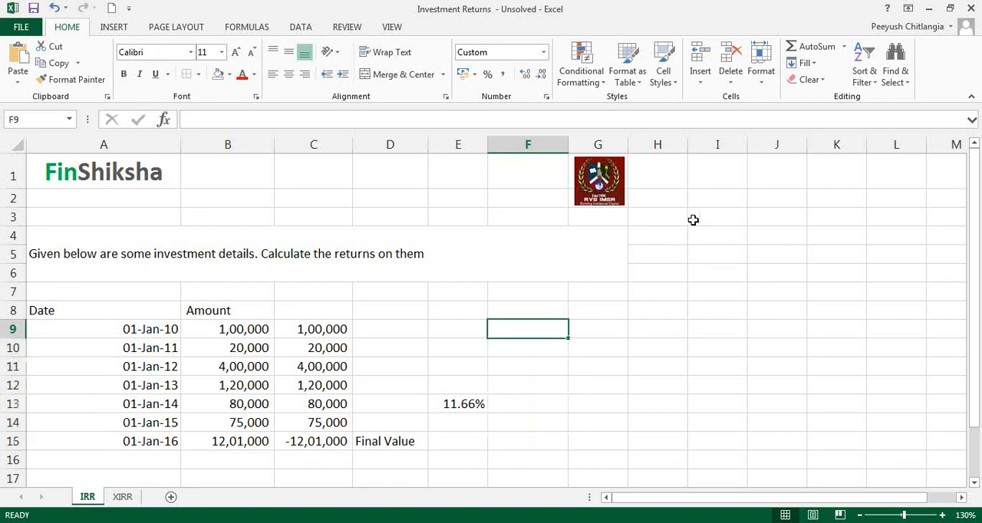
Handwrite the note "regular interval = IRR" above the table and draw arrows at the first date and the column C cash flows.
click(721, 228)
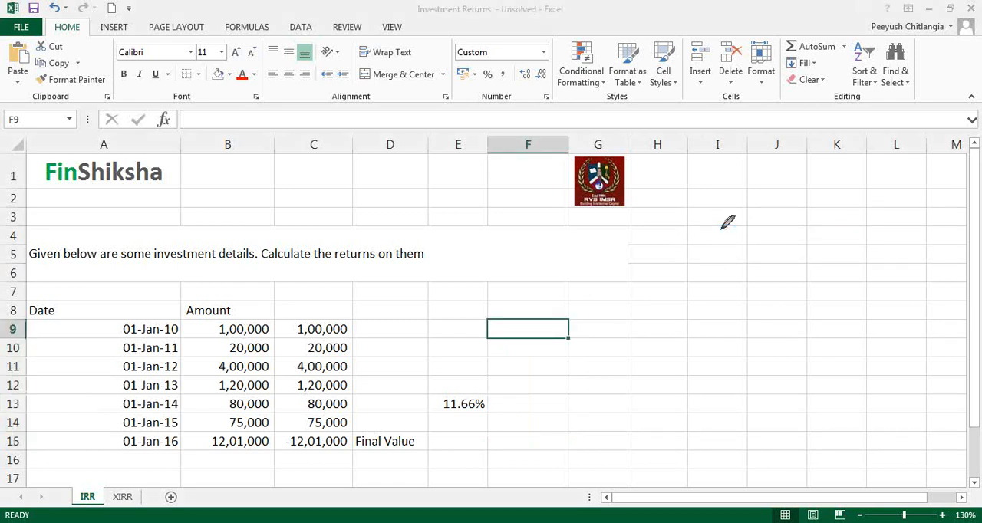
drag(251, 203, 247, 207)
drag(184, 224, 278, 223)
drag(293, 224, 379, 215)
mouse_move(388, 222)
mouse_down()
mouse_move(486, 220)
mouse_move(506, 238)
mouse_up()
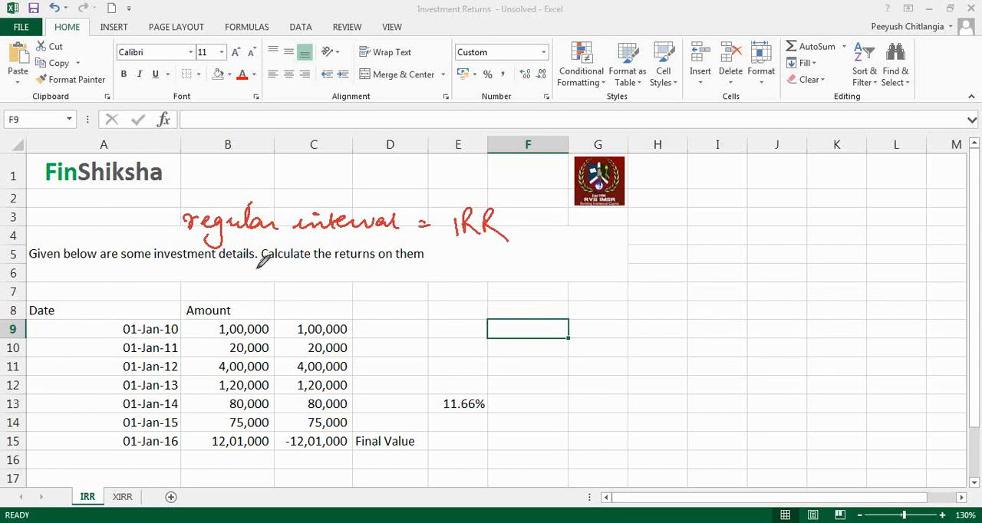
drag(89, 339, 115, 331)
drag(329, 299, 333, 311)
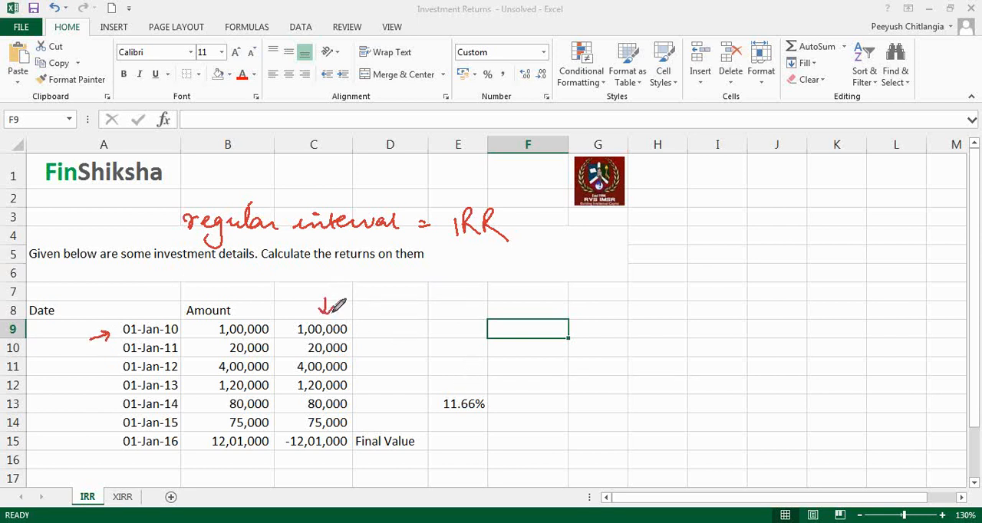
Review the IRR formula in E13, clear the handwritten annotations from the screen and leave the formula as it is.
double_click(450, 404)
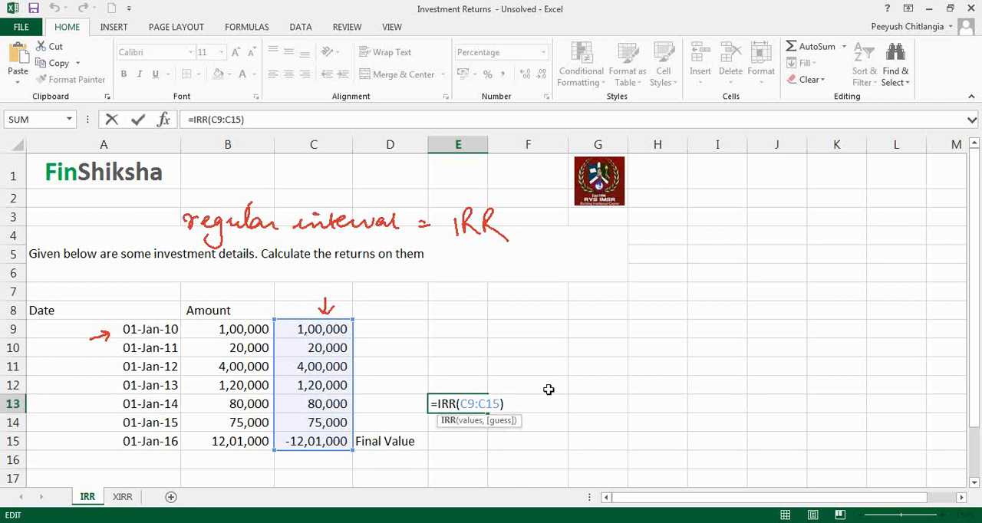
key(alt+Tab)
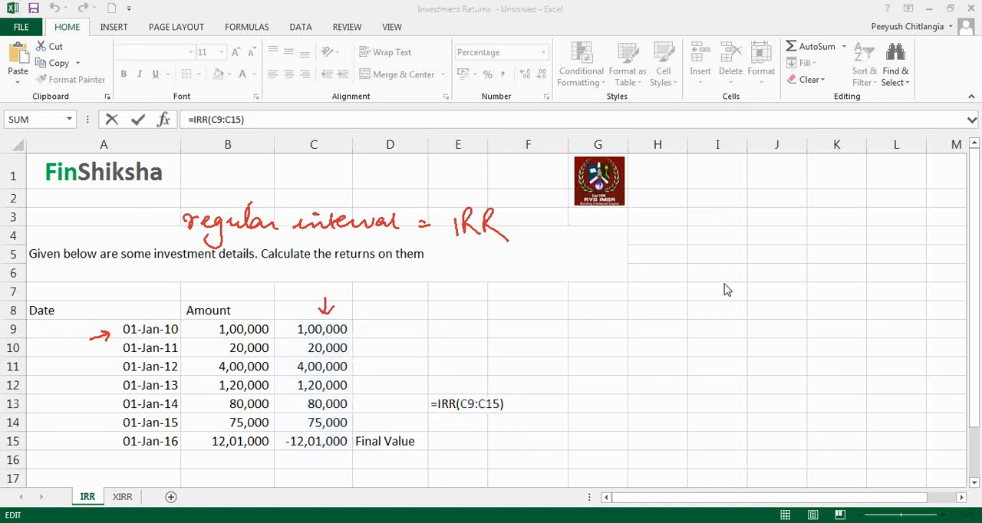
click(725, 292)
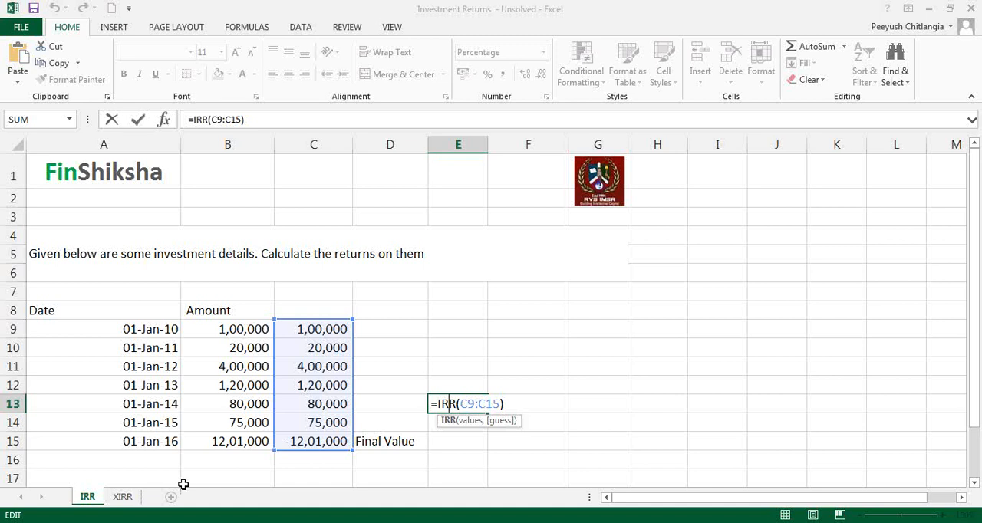
key(Return)
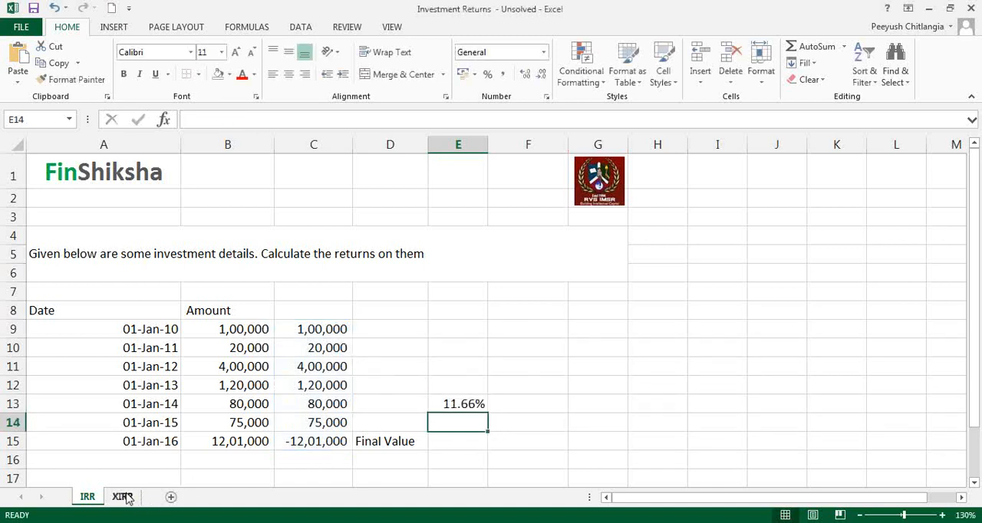
Switch to the XIRR sheet and examine each investment's date and amount in rows 9 to 15.
click(123, 497)
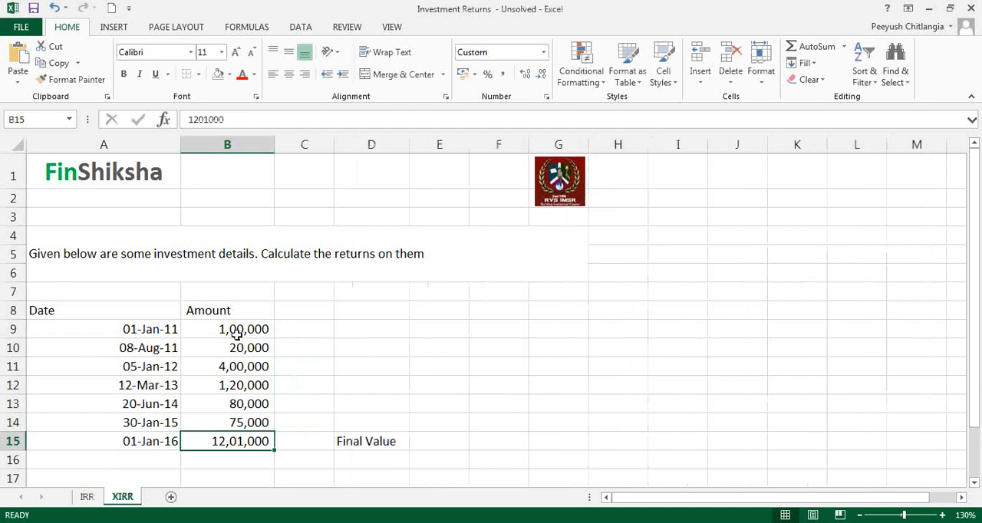
click(165, 335)
click(192, 330)
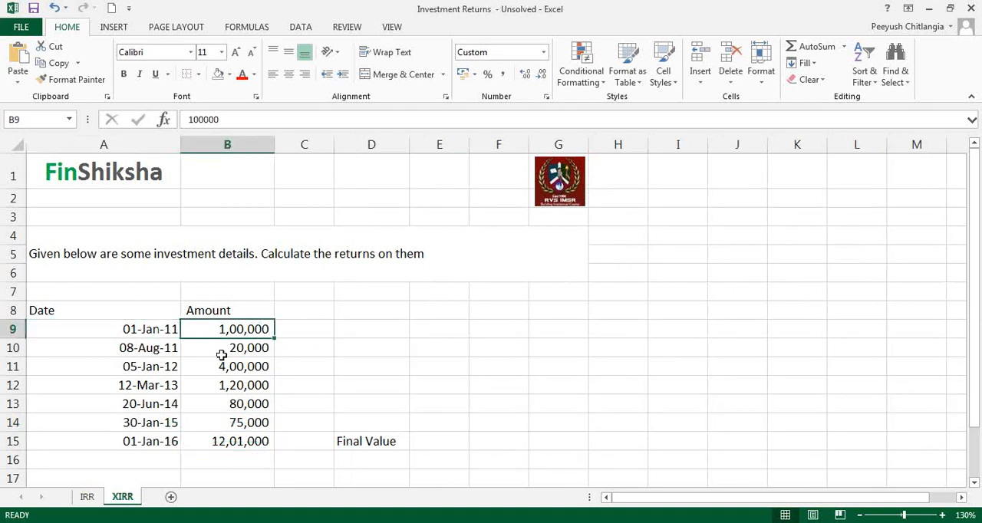
click(155, 351)
click(197, 347)
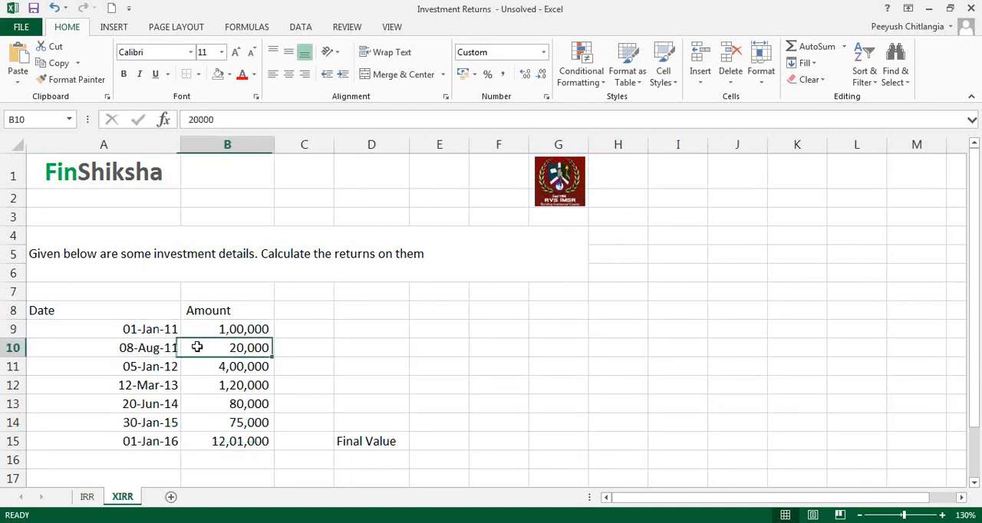
click(162, 372)
click(202, 369)
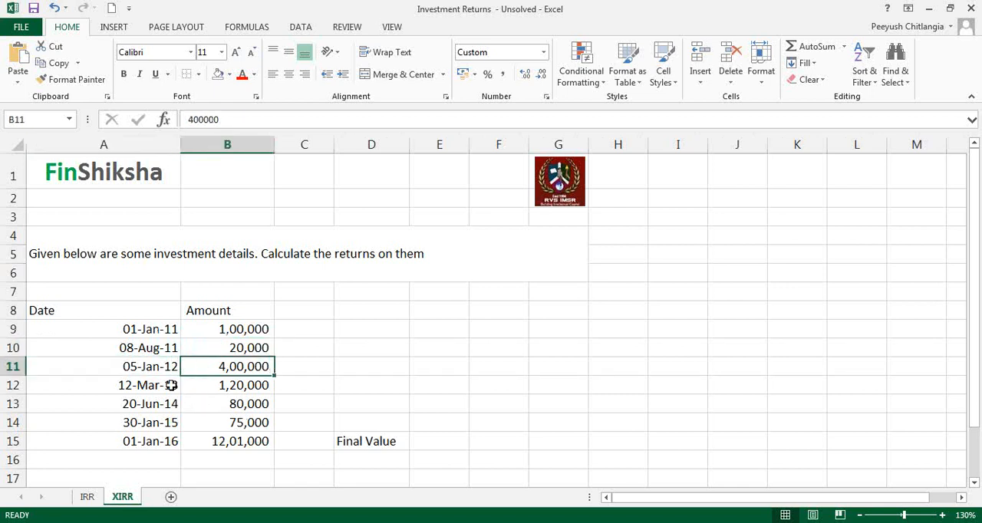
click(160, 384)
click(207, 386)
click(171, 408)
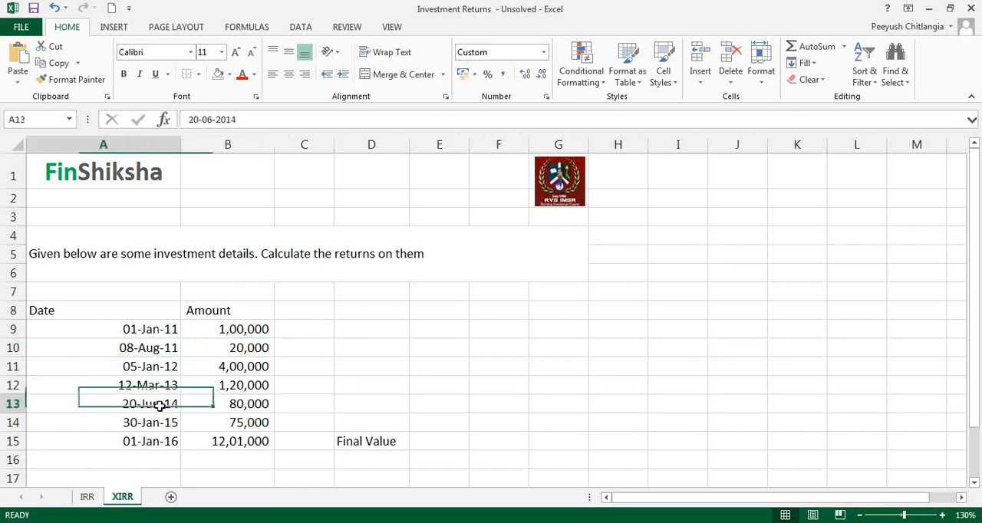
click(213, 405)
click(148, 422)
click(215, 421)
click(151, 439)
click(218, 439)
drag(258, 331, 253, 423)
click(351, 382)
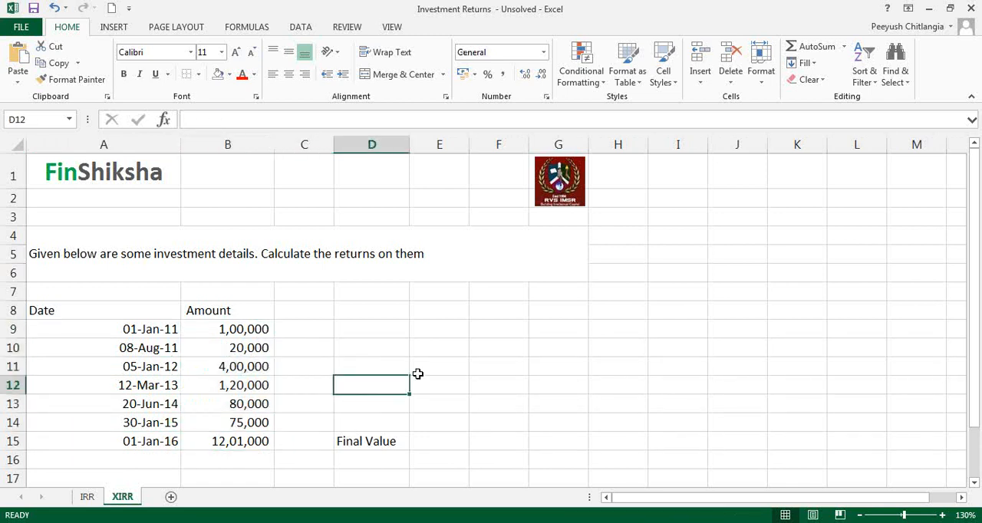
text(=)
key(Escape)
Make the final value in B15 negative by changing it to -1201000.
key(Down)
key(Down)
key(Down)
key(Left)
key(Left)
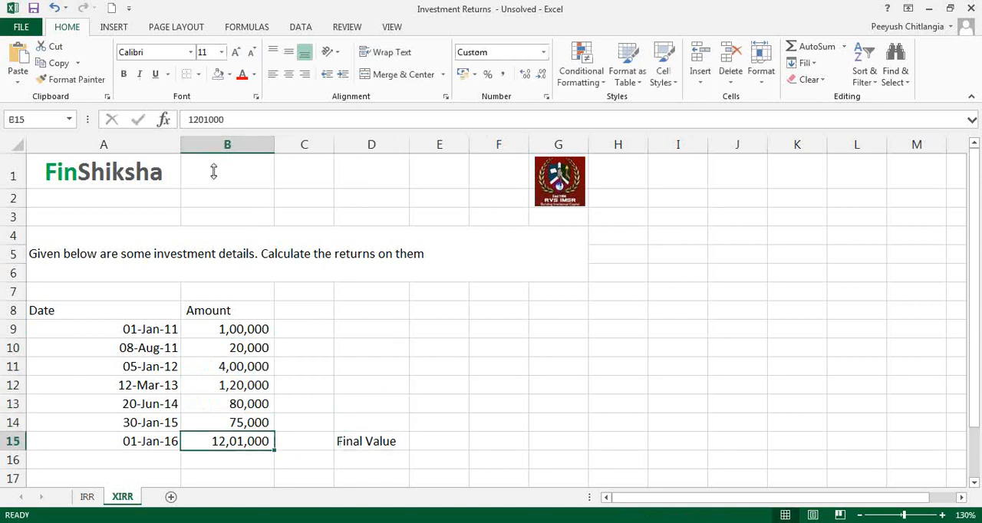
click(189, 120)
text(-)
key(Return)
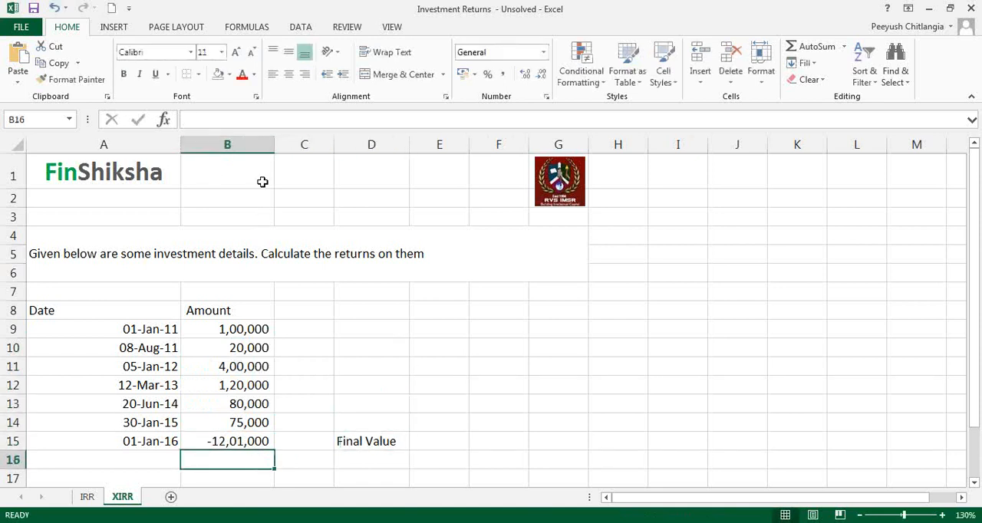
Label D11 as IRR and calculate the return in E11 with the formula =IRR(B9:B15).
click(384, 362)
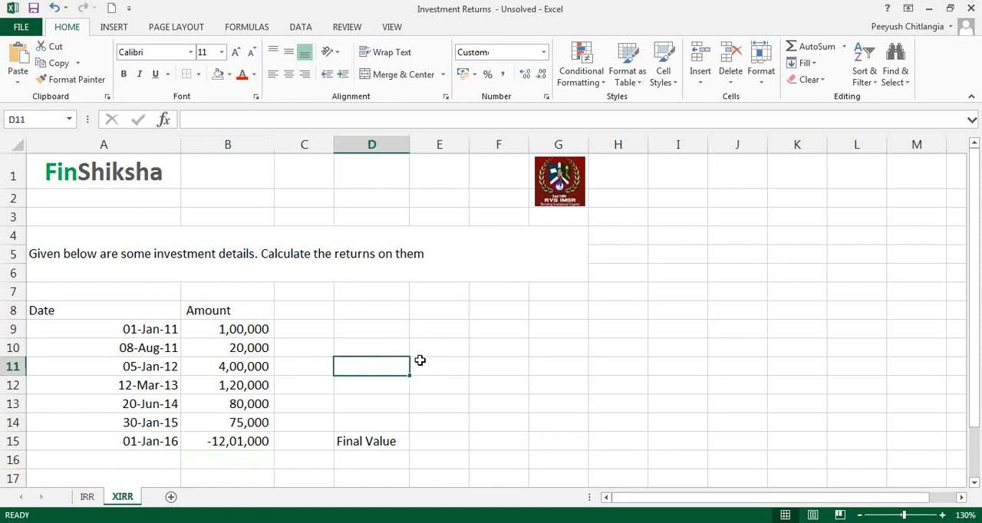
text(IRR)
click(420, 360)
text(=irr)
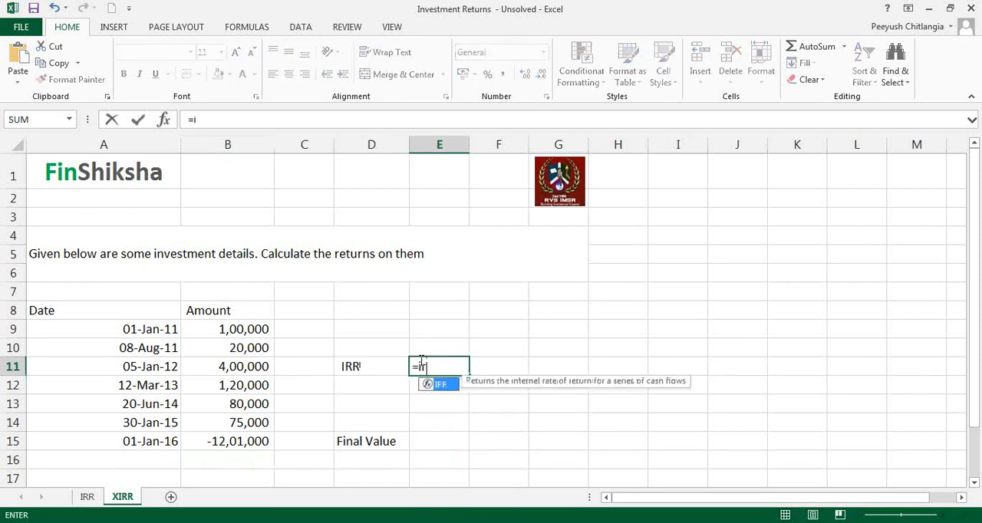
text(()
key(Left)
key(Left)
key(Left)
key(Up)
key(Up)
key(shift+Down)
key(shift+Down)
key(shift+Down)
key(shift+Down)
key(shift+Down)
key(shift+Down)
key(shift+Down)
key(shift+Up)
key(Return)
Show the IRR result in E11 with two decimals and select D12 below its label.
click(418, 362)
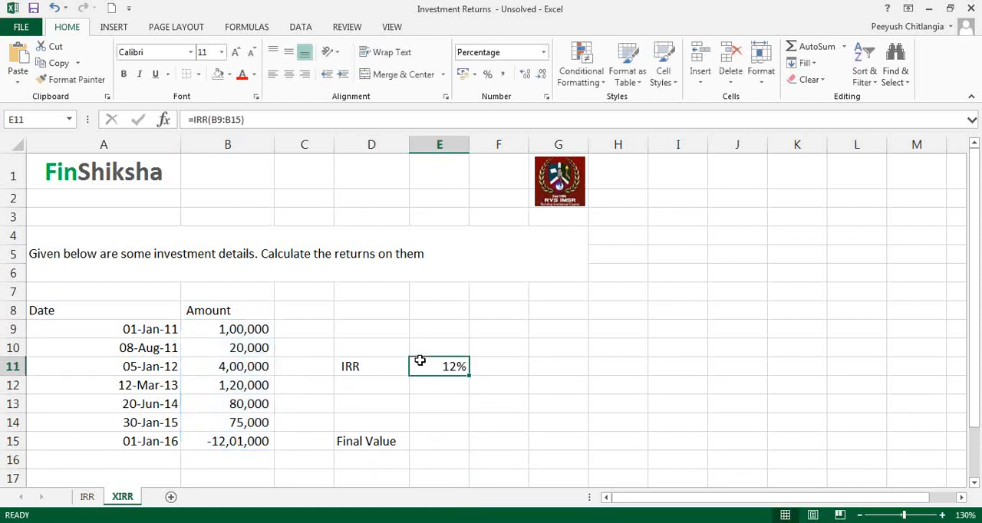
click(523, 78)
click(522, 77)
key(Down)
key(Left)
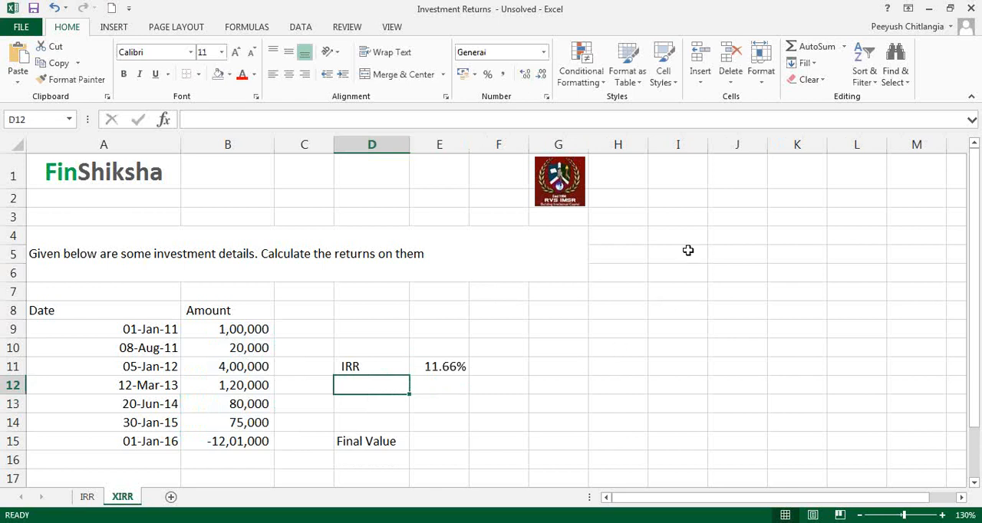
Compare the dates and amounts of the first two investments with the final value date in A15.
click(225, 323)
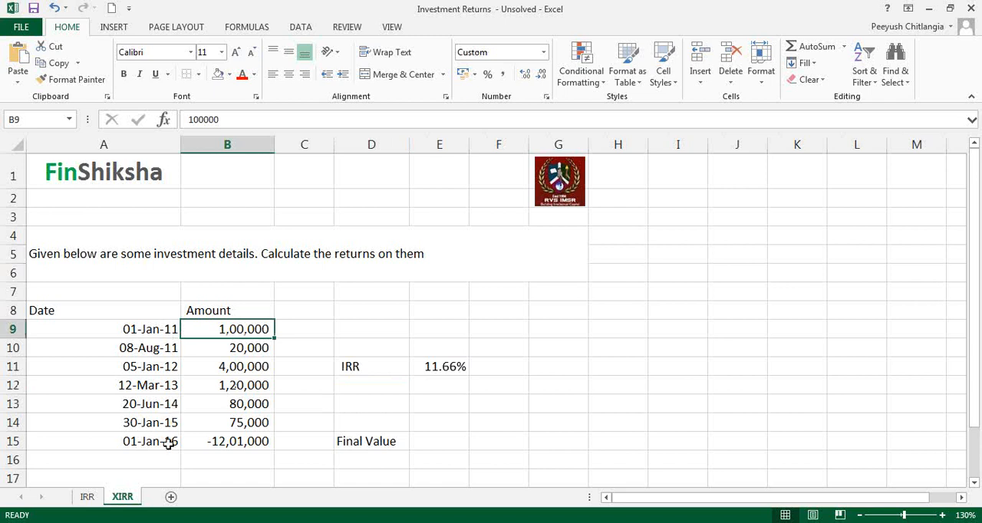
click(157, 330)
click(160, 440)
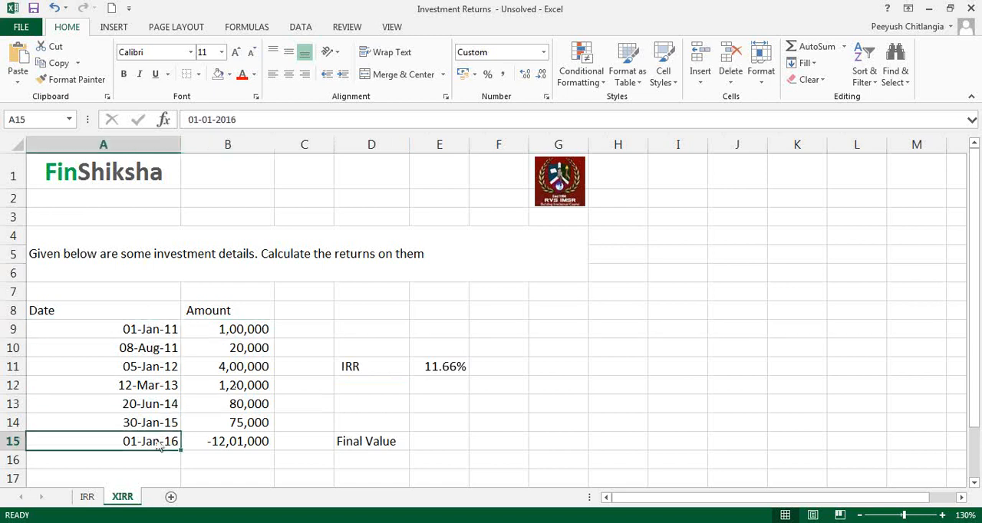
click(235, 347)
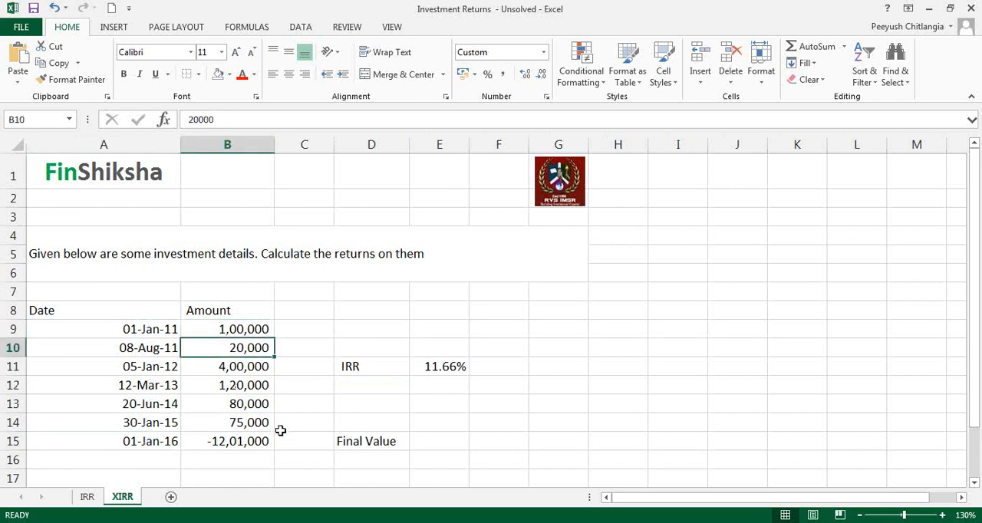
click(159, 350)
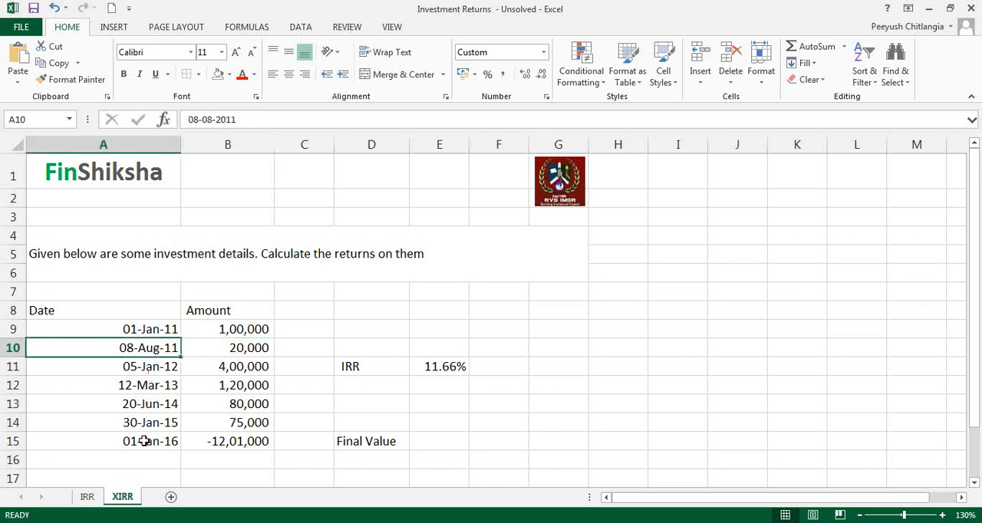
Check the third investment's date and amount against the first and final dates, and review the fourth investment's amount in B12.
click(145, 441)
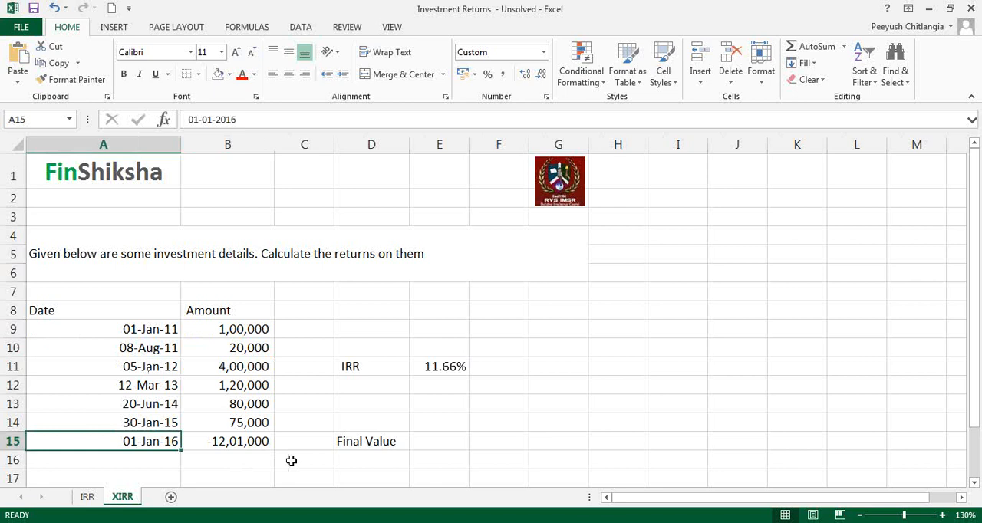
click(244, 363)
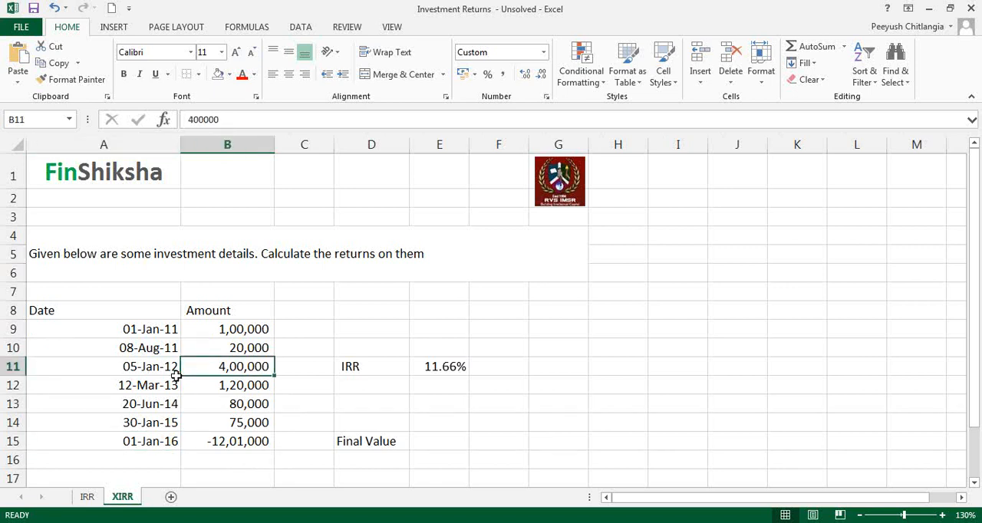
click(160, 369)
click(153, 333)
click(150, 366)
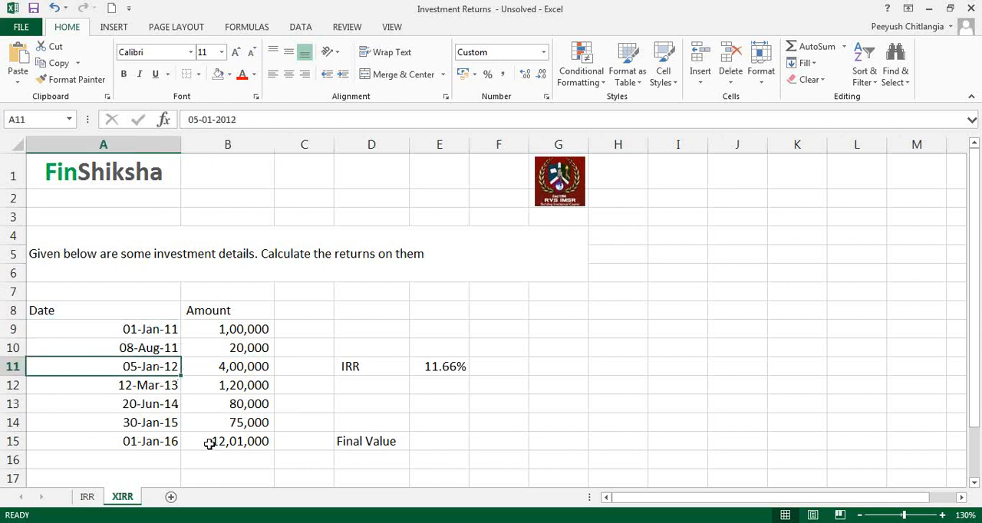
click(229, 369)
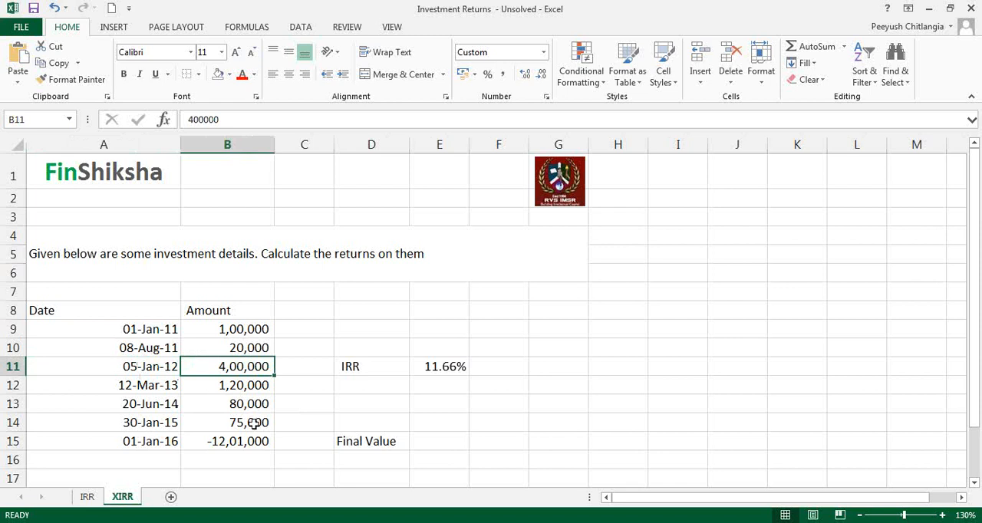
click(235, 386)
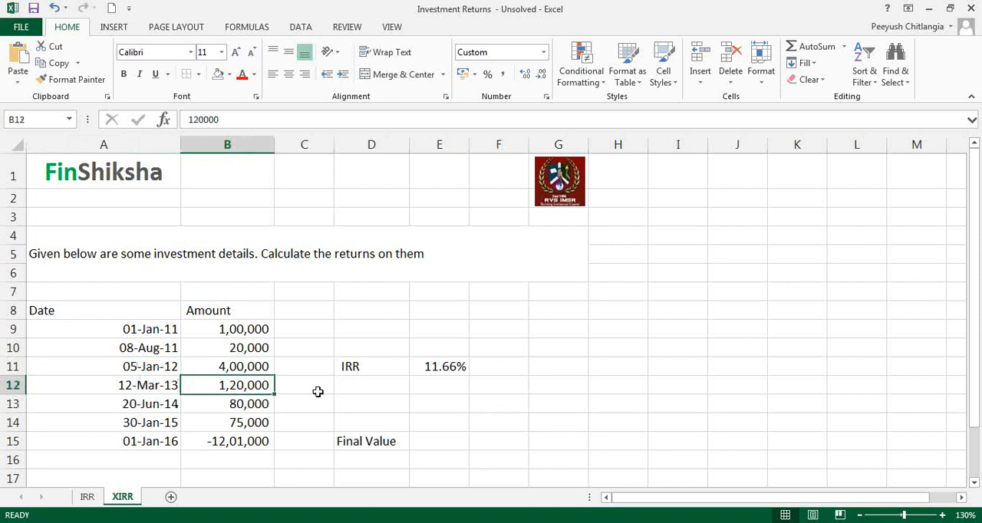
click(405, 388)
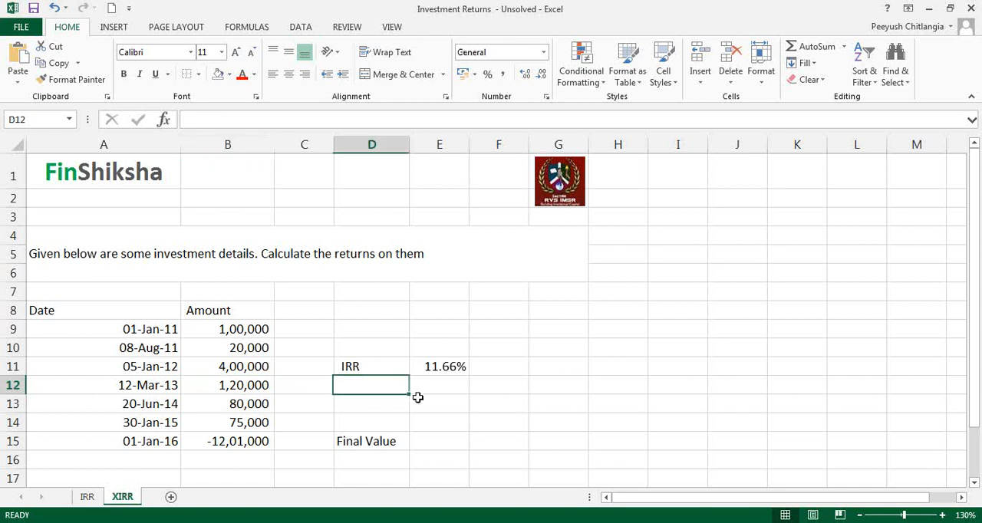
text(=XIRR)
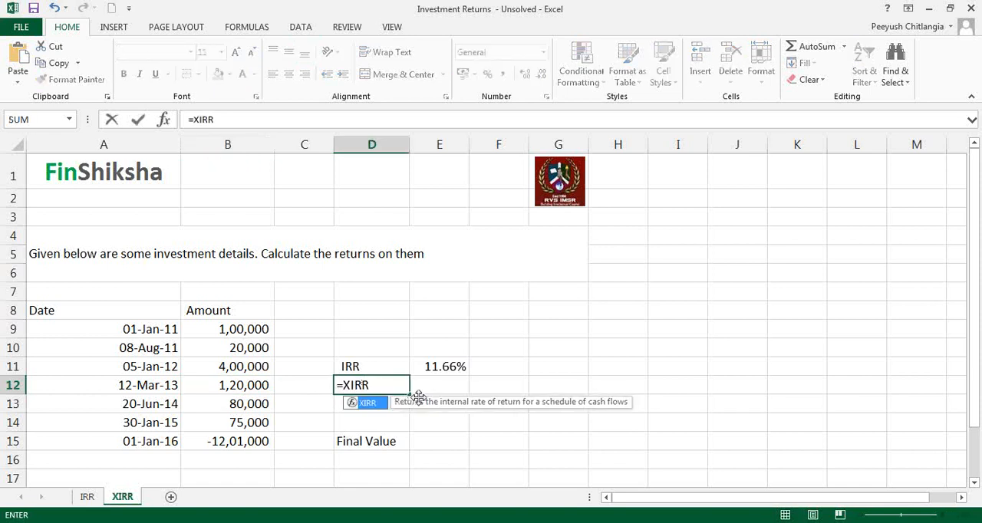
key(Escape)
key(Escape)
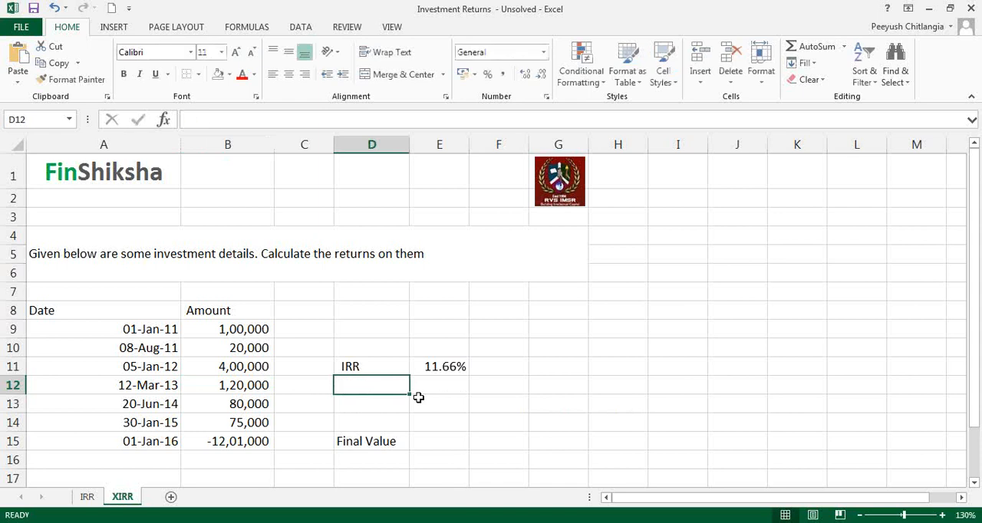
Label D12 below the IRR label as XIRR and move on to E12.
text(C)
text(IRR)
key(Tab)
Calculate XIRR in E12 with values B9:B15 and dates A9:A15, leaving the guess empty, and format it as a percentage with two decimals.
text(=)
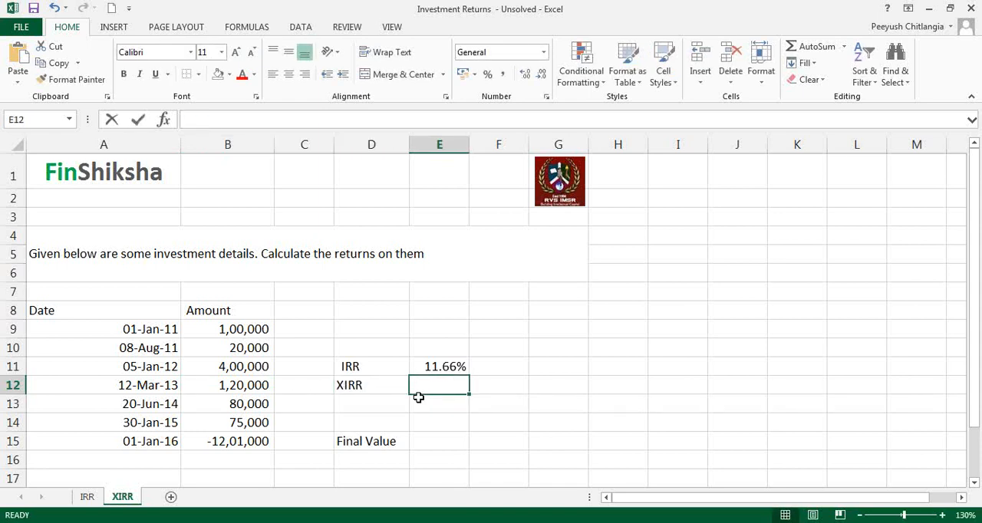
text(XIRR)
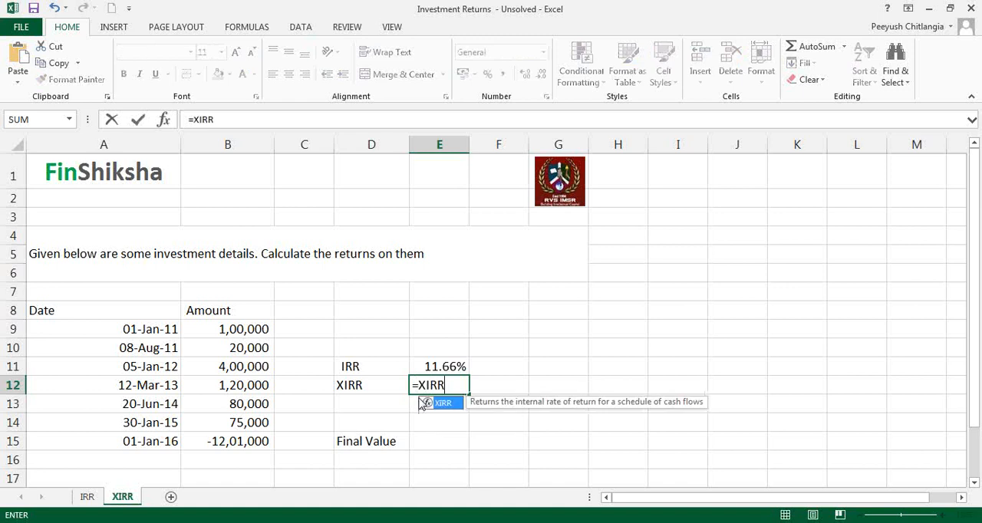
text(()
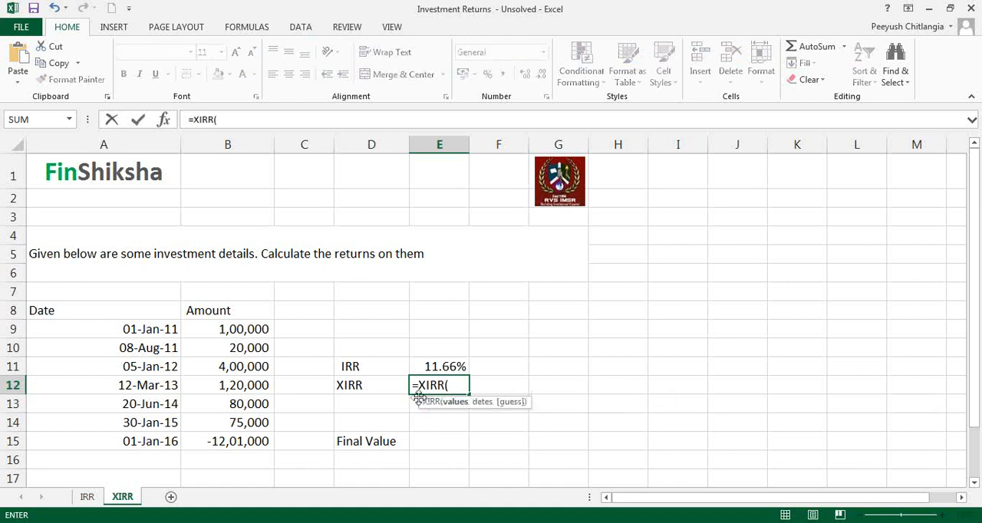
click(164, 120)
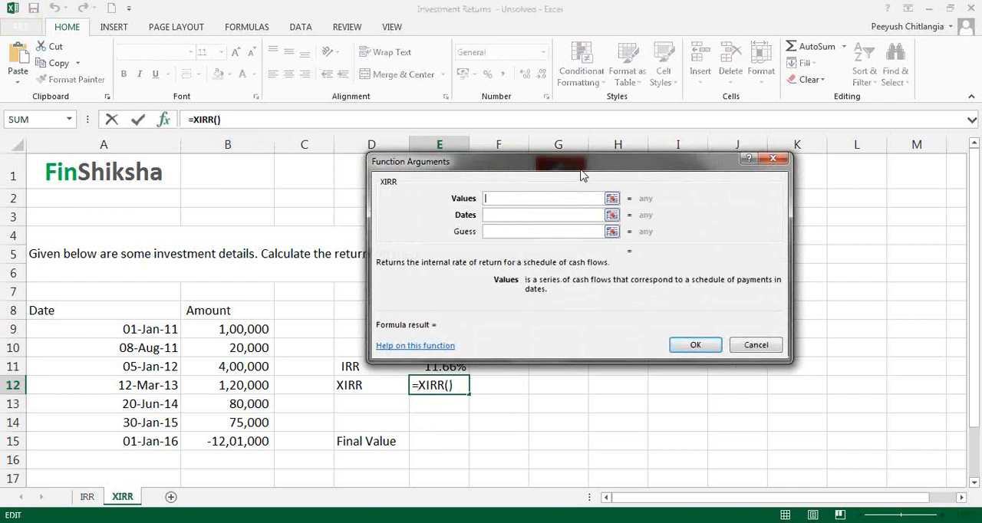
drag(582, 176, 520, 163)
drag(243, 331, 241, 443)
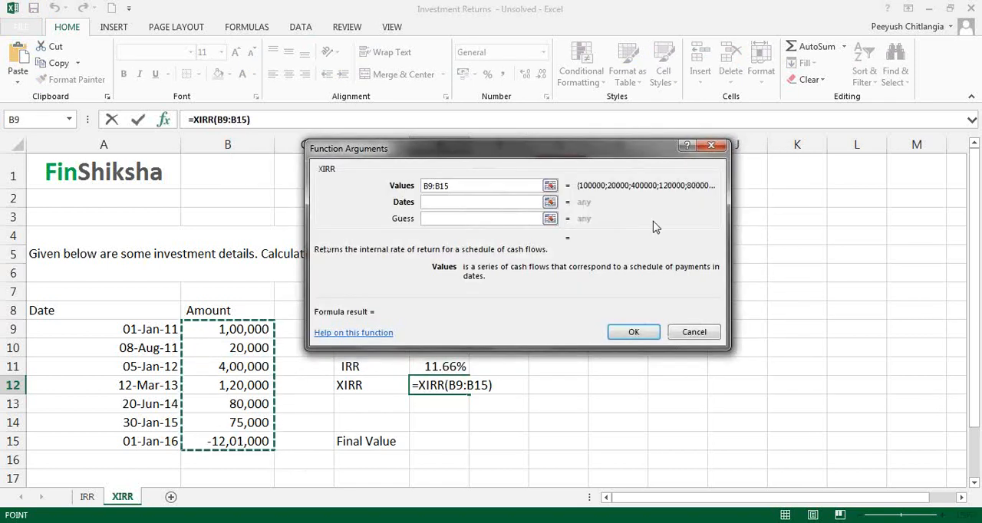
click(494, 206)
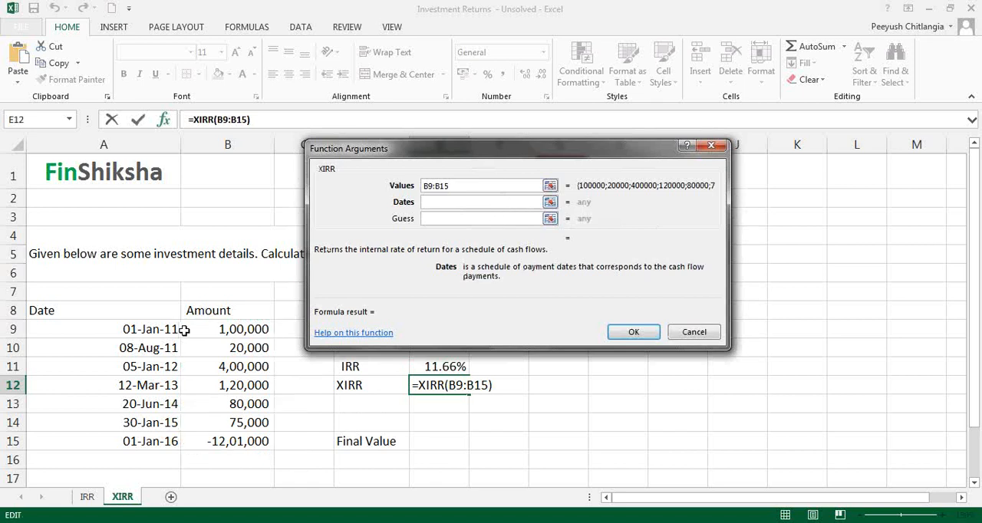
drag(165, 329, 181, 435)
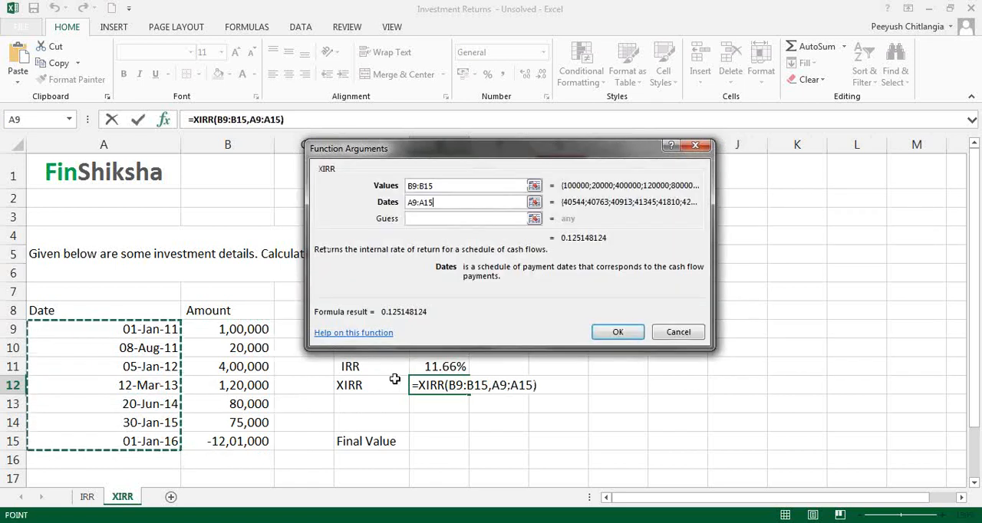
click(451, 221)
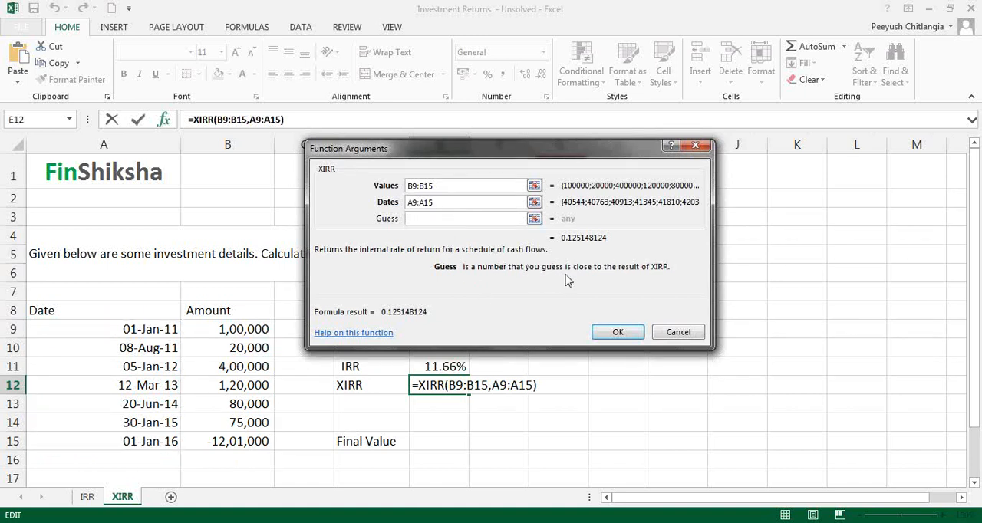
click(618, 332)
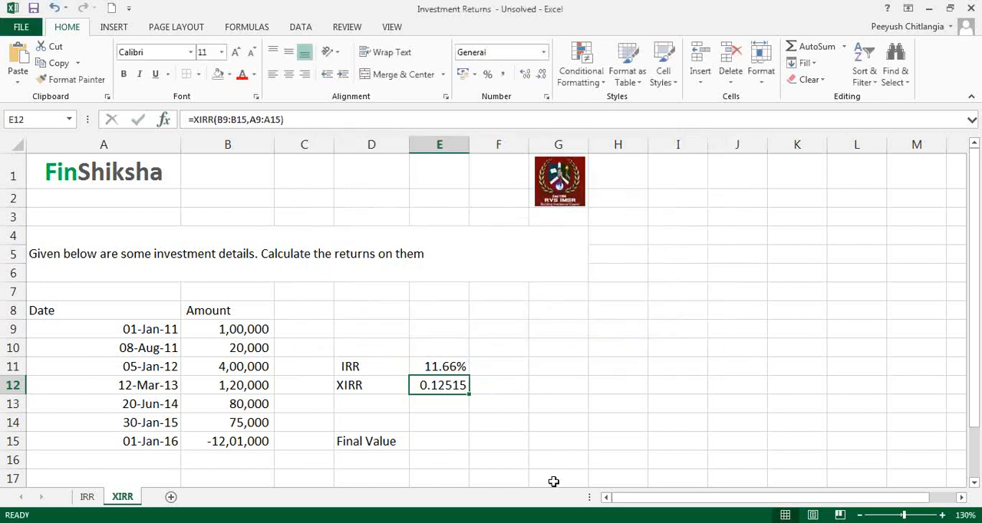
click(487, 75)
double_click(526, 74)
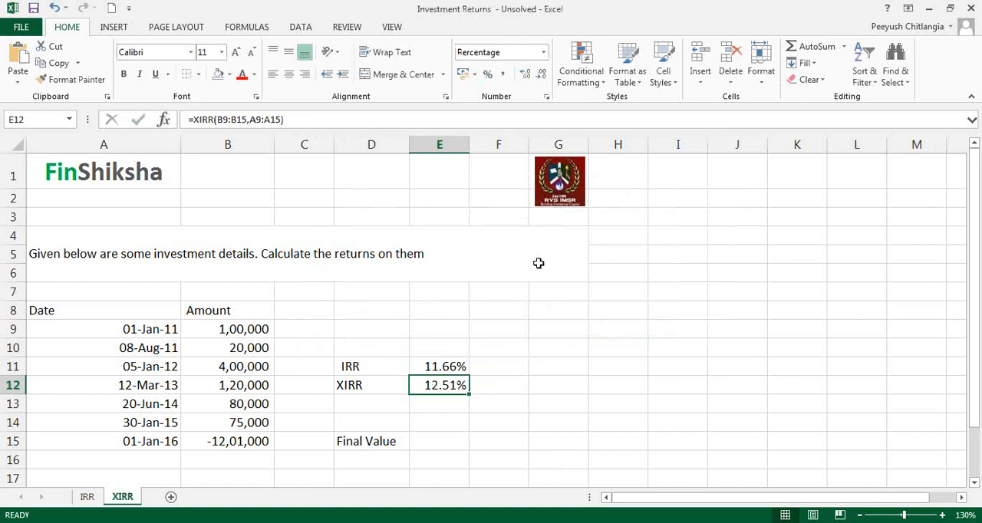
click(715, 203)
click(714, 228)
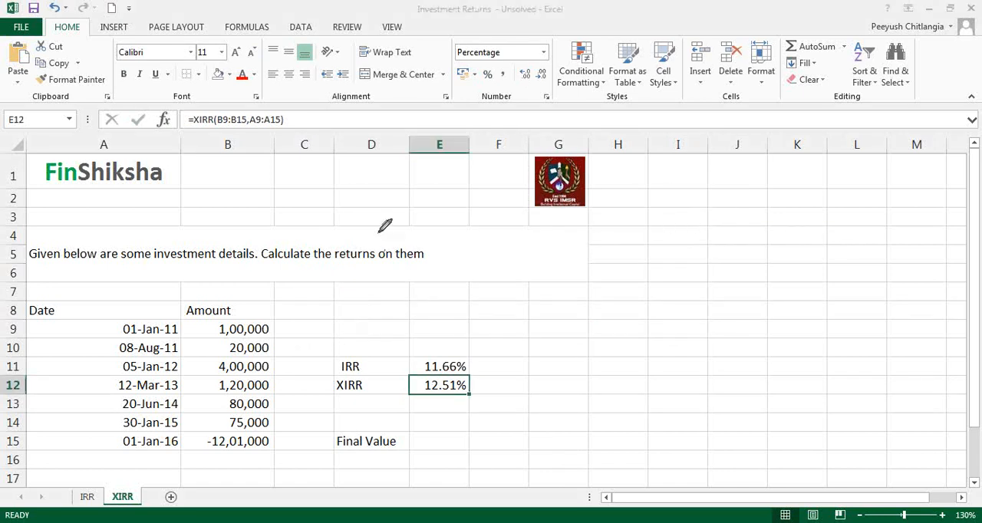
mouse_move(162, 217)
mouse_down()
mouse_move(163, 230)
mouse_move(175, 213)
mouse_move(212, 223)
mouse_move(431, 158)
mouse_up()
mouse_move(355, 207)
mouse_down()
mouse_move(358, 246)
mouse_move(390, 237)
mouse_move(422, 207)
mouse_up()
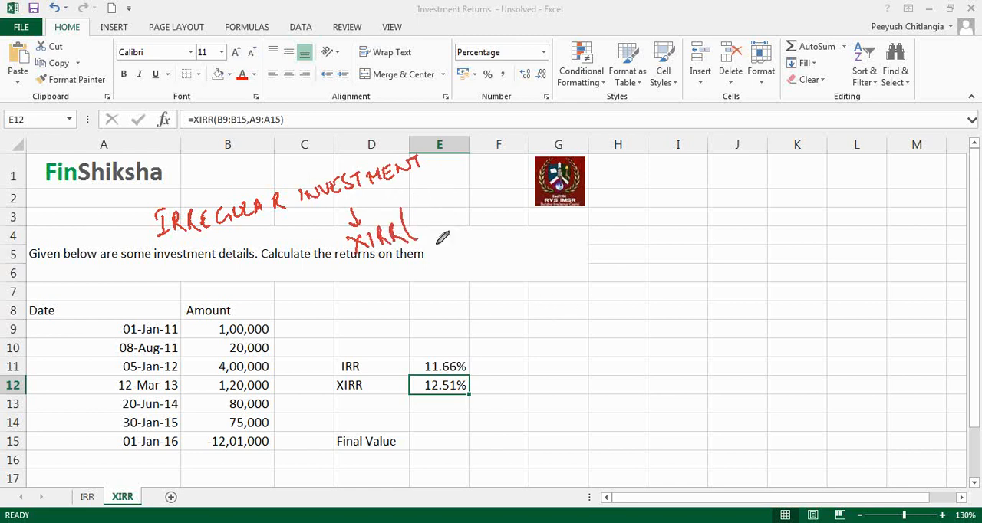
drag(430, 195, 426, 227)
mouse_move(426, 273)
mouse_down()
mouse_move(425, 227)
mouse_move(432, 292)
mouse_move(463, 272)
mouse_up()
mouse_move(446, 227)
mouse_down()
mouse_move(526, 278)
mouse_move(456, 228)
mouse_up()
mouse_move(516, 301)
mouse_down()
mouse_move(520, 311)
mouse_move(541, 283)
mouse_move(558, 278)
mouse_move(552, 284)
mouse_up()
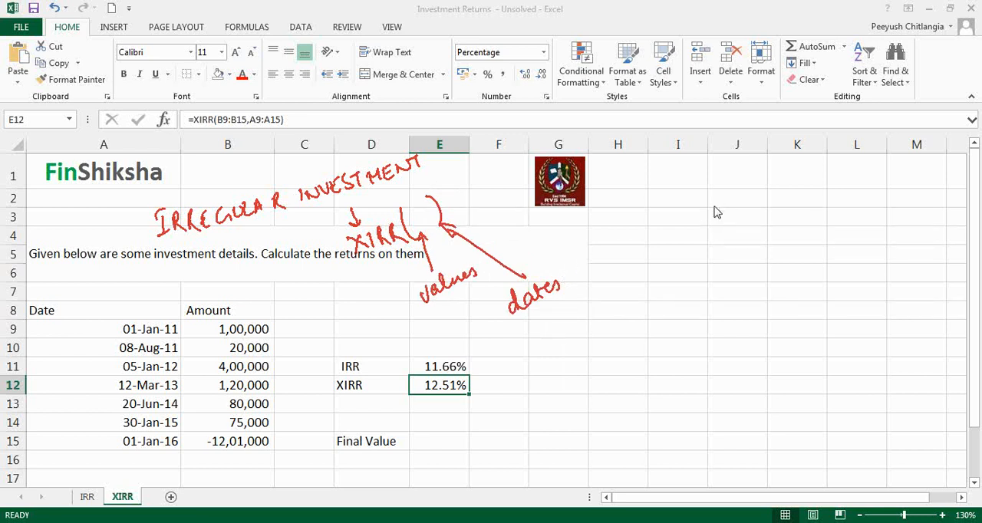
click(727, 297)
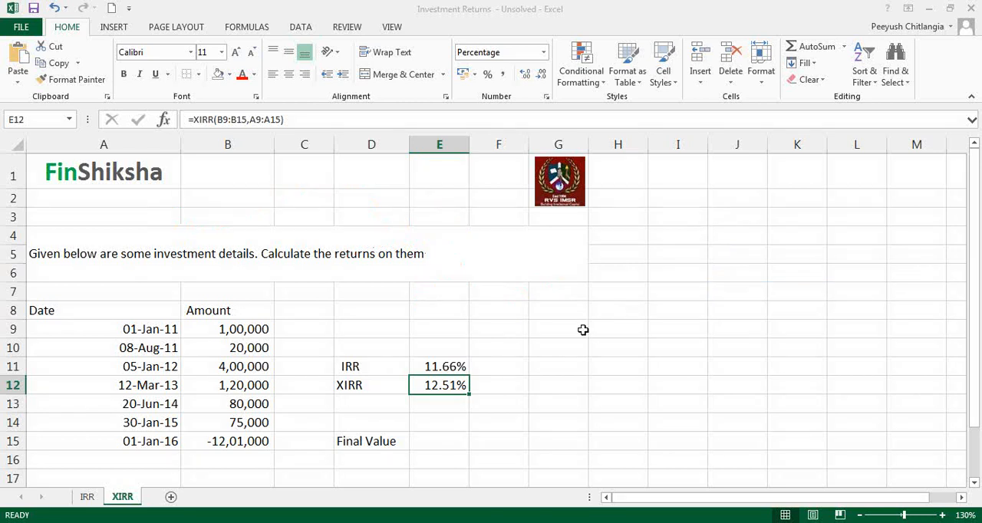